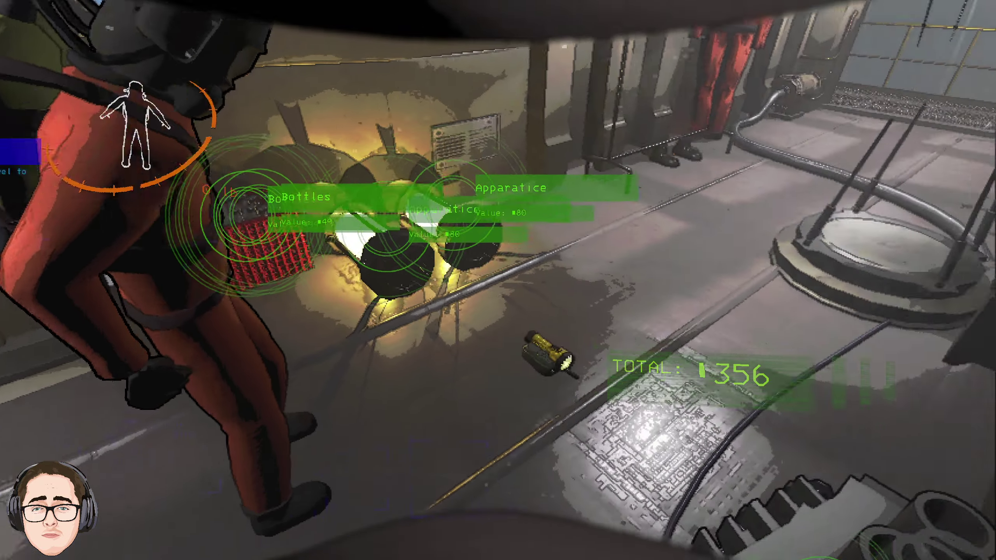
right_click(498, 280)
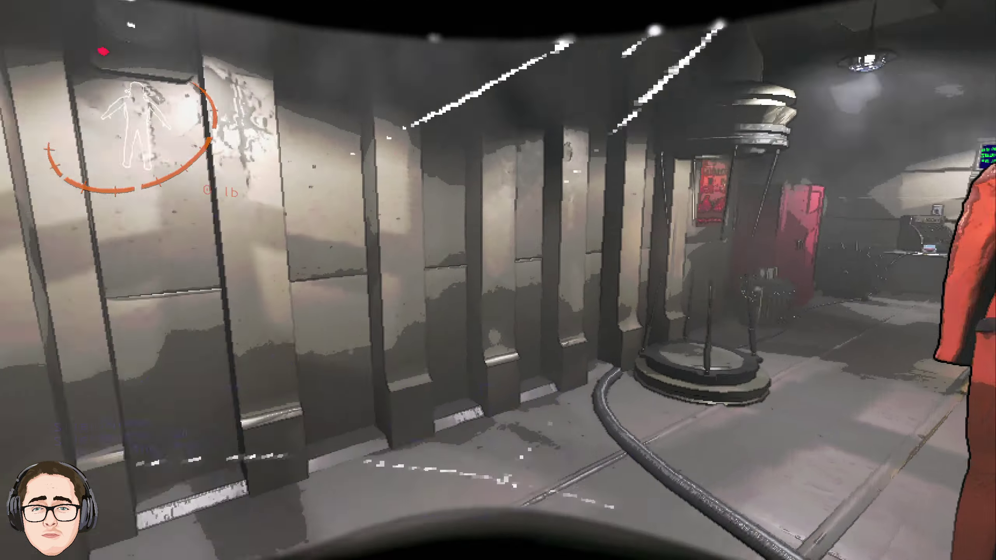
- Jump off the catwalk and pick up the walkie-talkie from the ground
key("space")
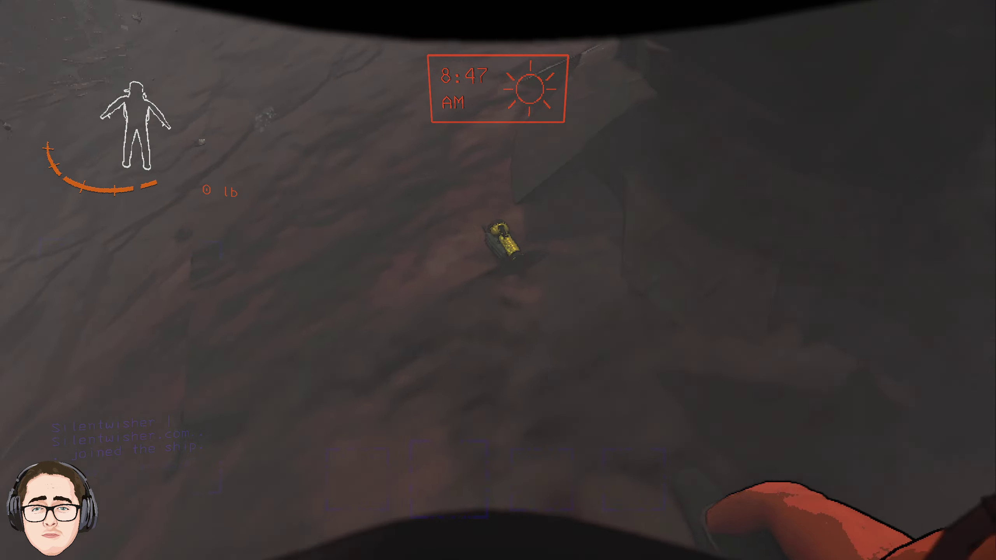
key("w")
key("e")
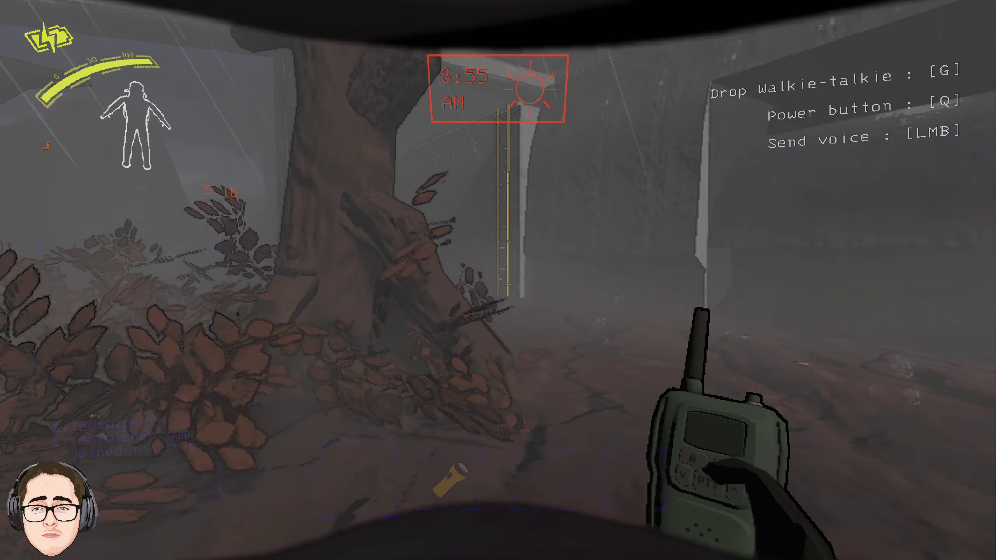
- Climb the yellow ladder up onto the platform
key("w")
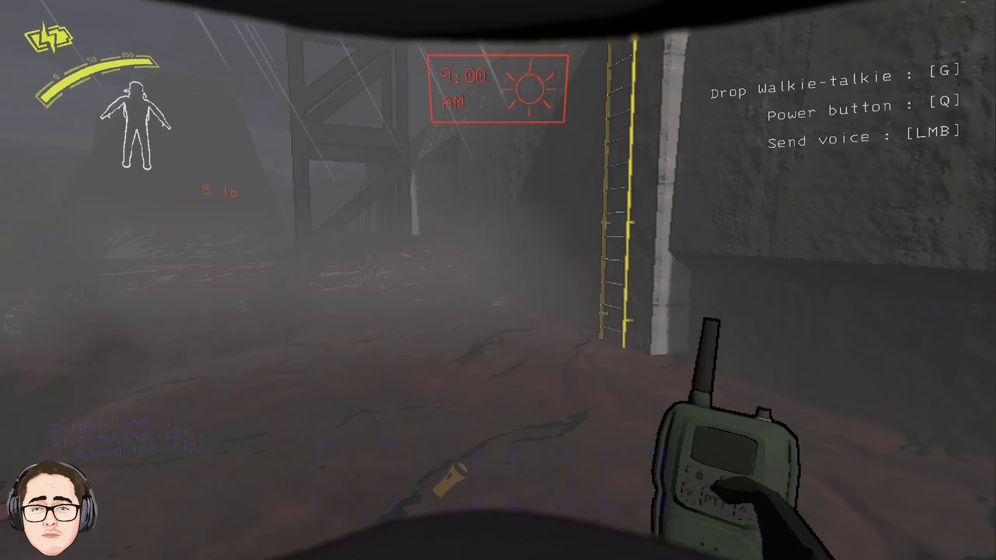
key("w")
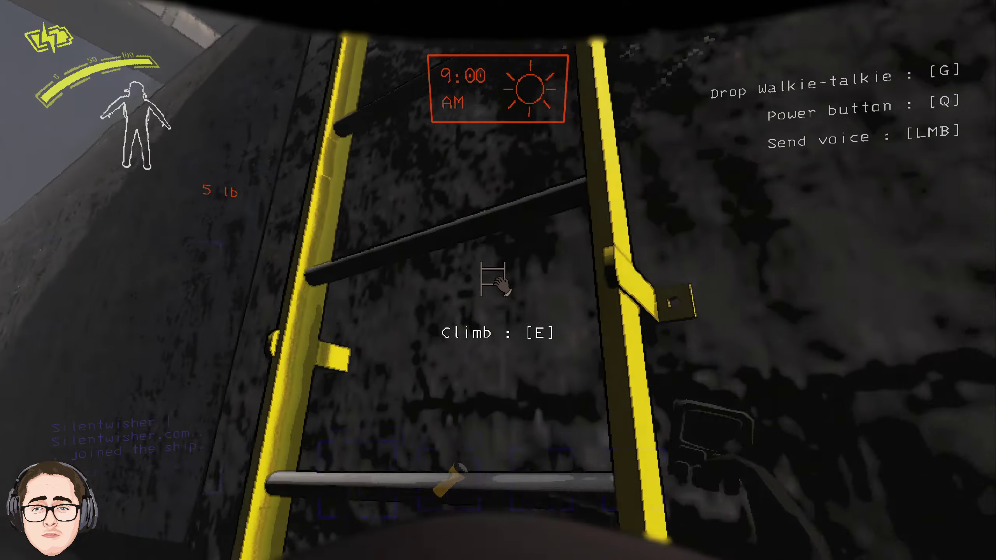
key("e")
key("w")
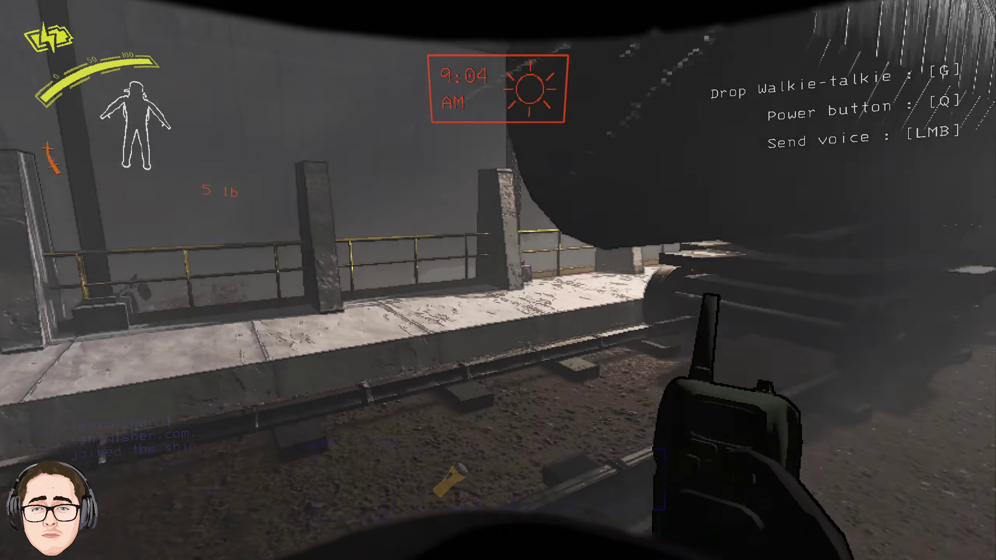
key("w")
- Find the Main entrance marker and enter through the facility's double door
right_click(498, 280)
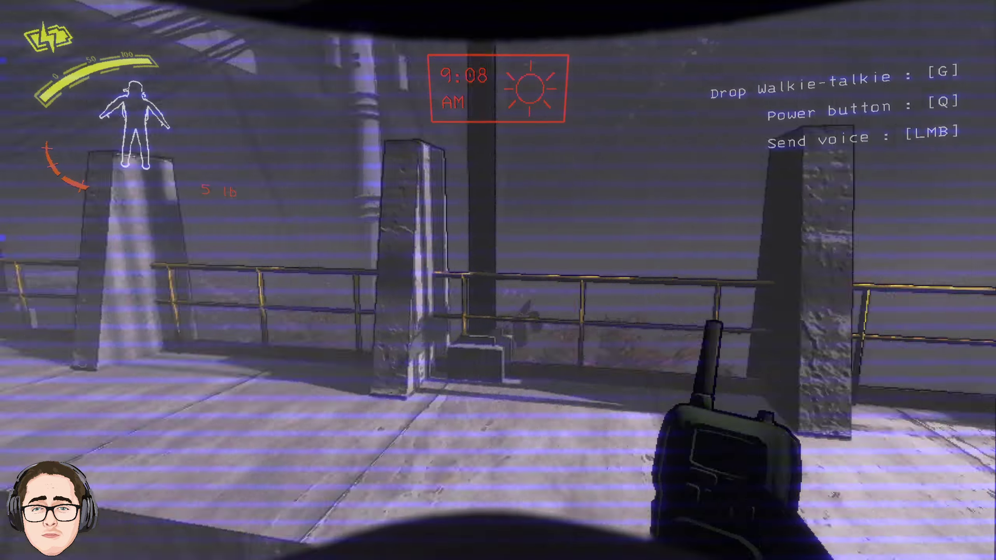
key("w")
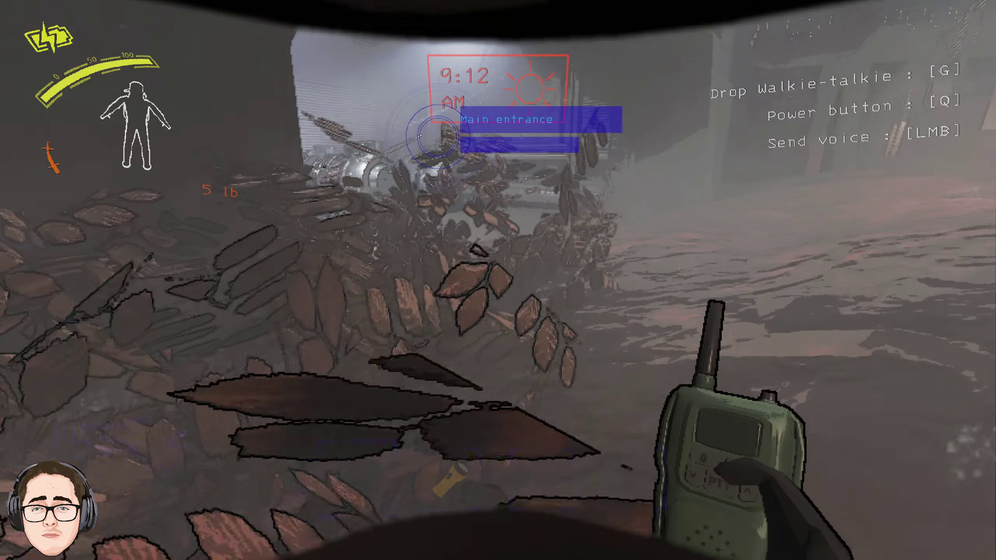
key("w")
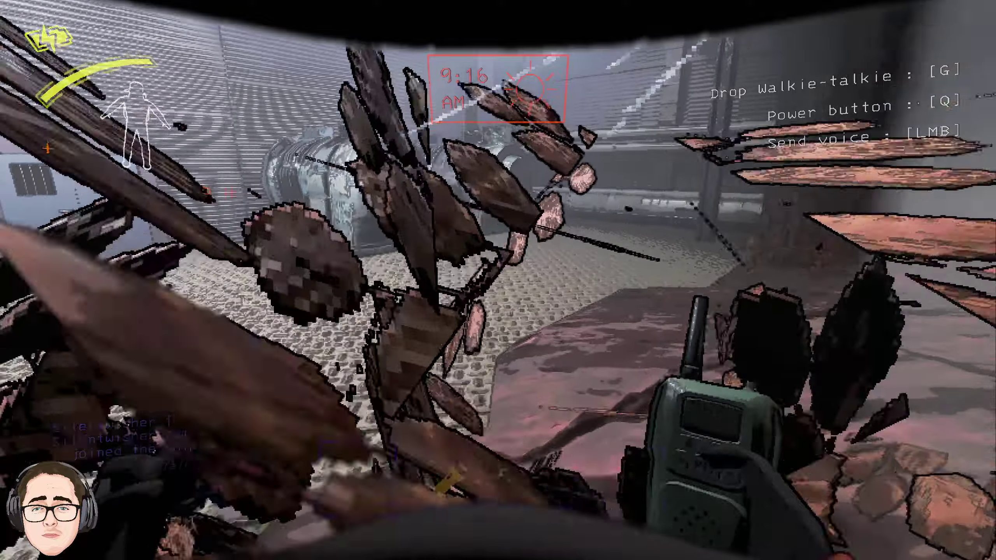
key("w")
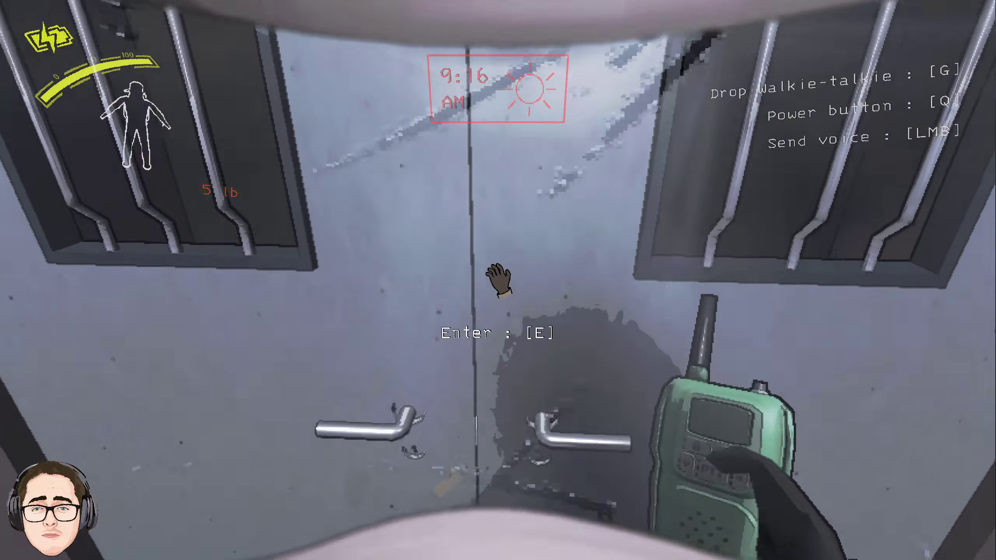
key("e")
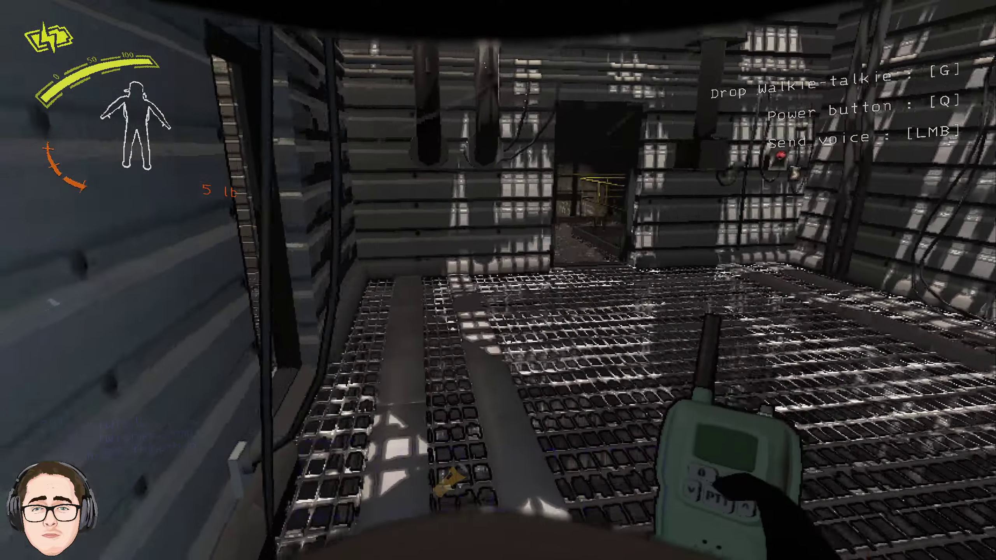
- Cross the grated catwalk, climb the stairs, and open the door to the dark corridor
key("w")
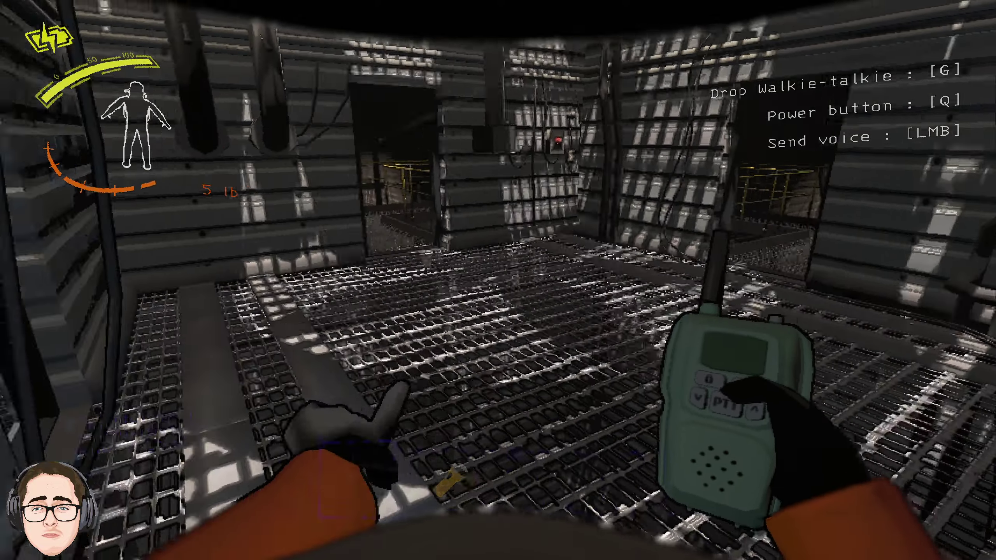
scroll(498, 280, "down", 1)
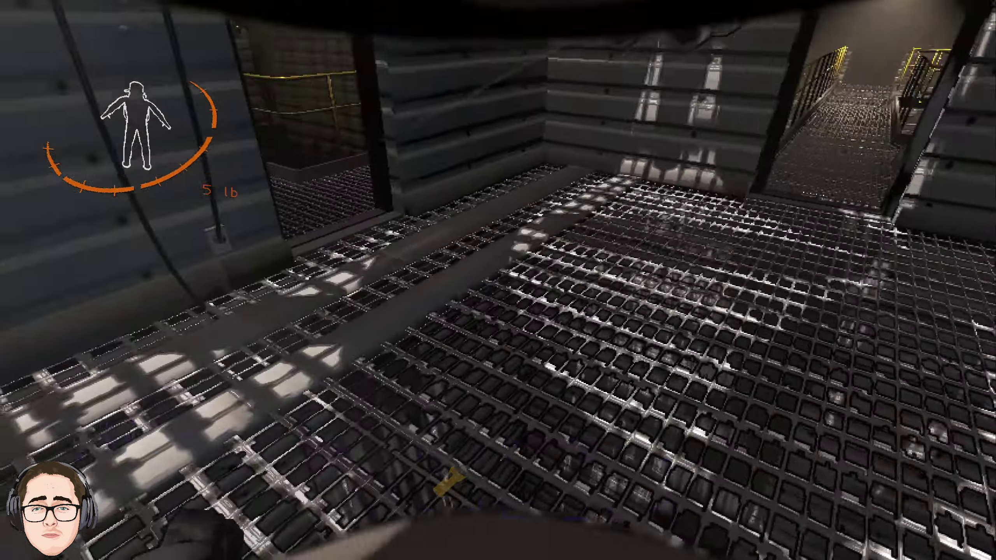
scroll(498, 280, "up", 1)
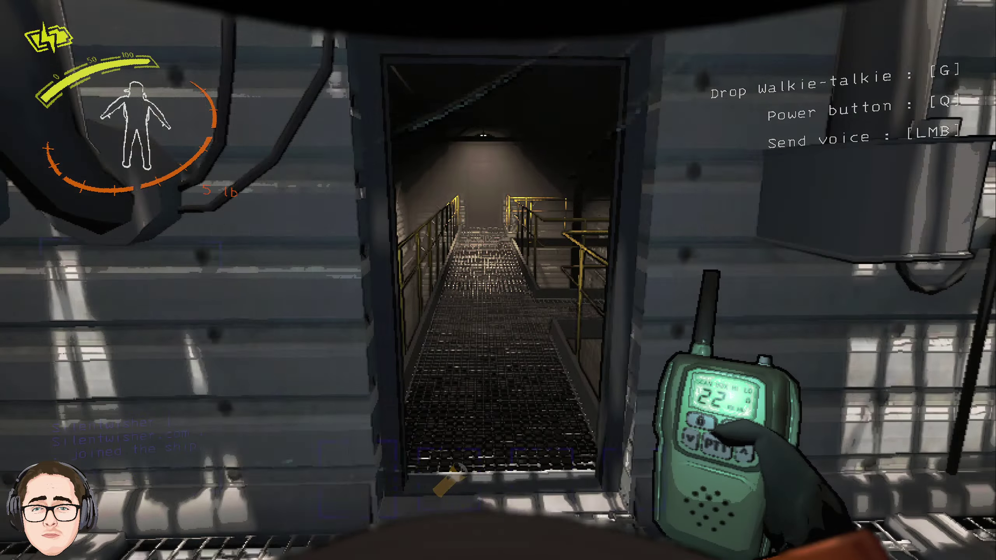
key("w")
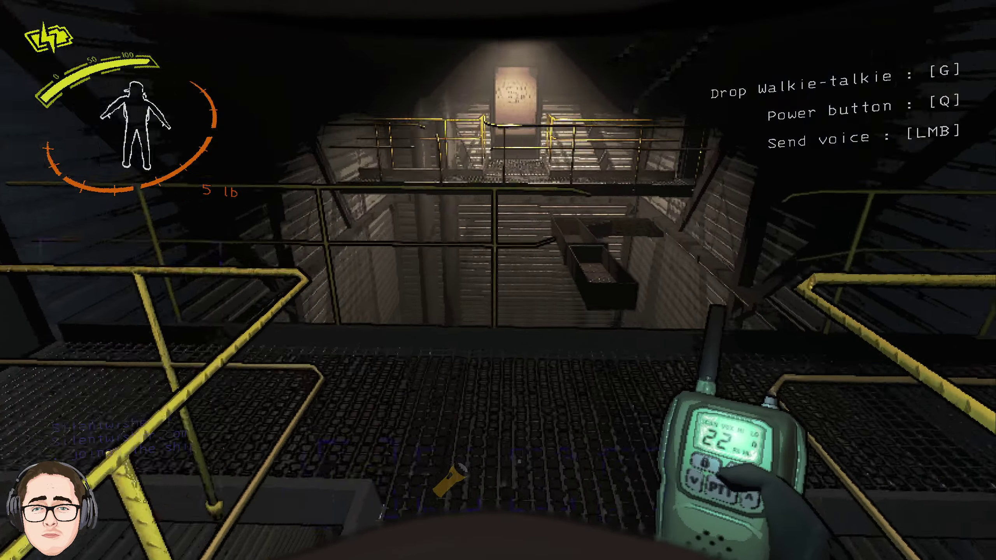
key("w")
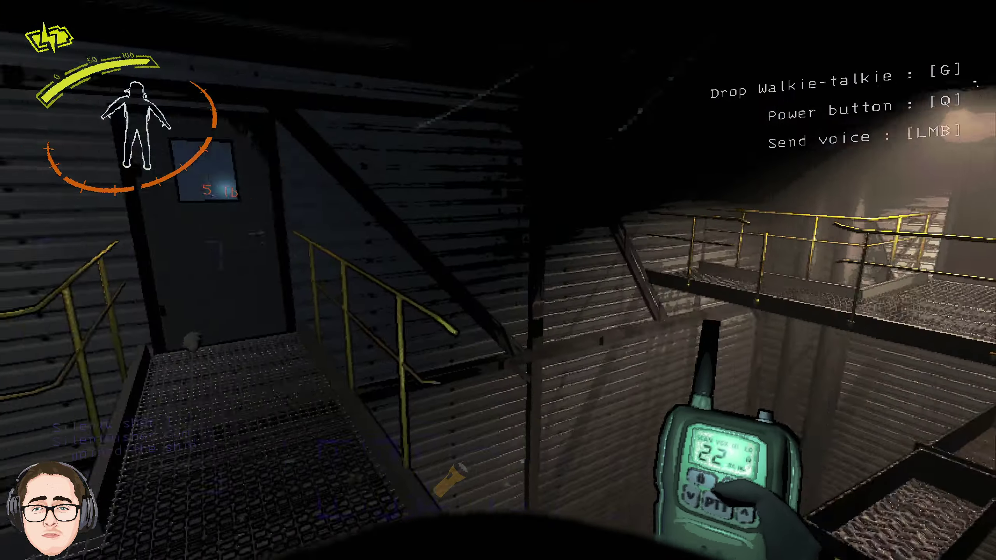
key("w")
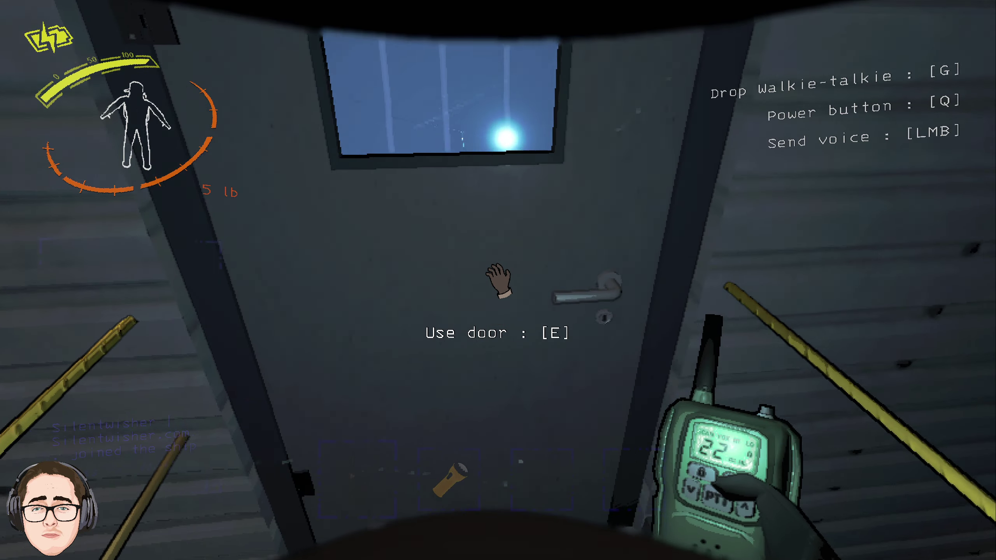
key("e")
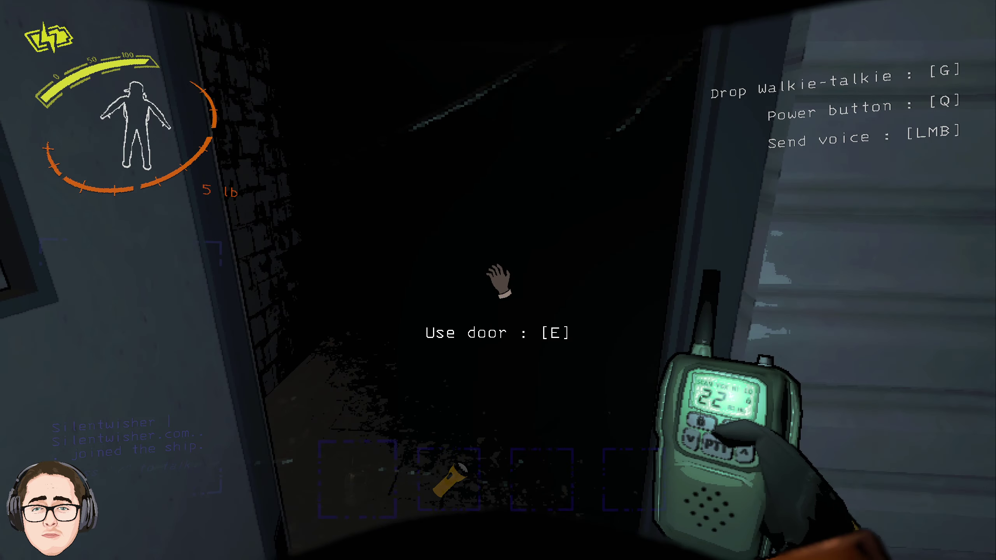
- Pick up the big bolt beyond the brick corridor and drop it in the grated room
key("w")
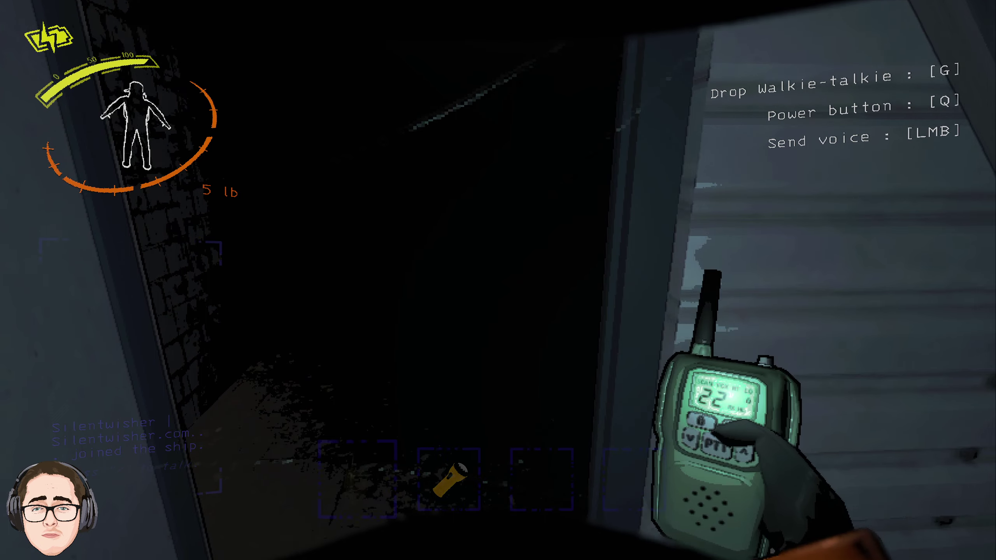
key("w")
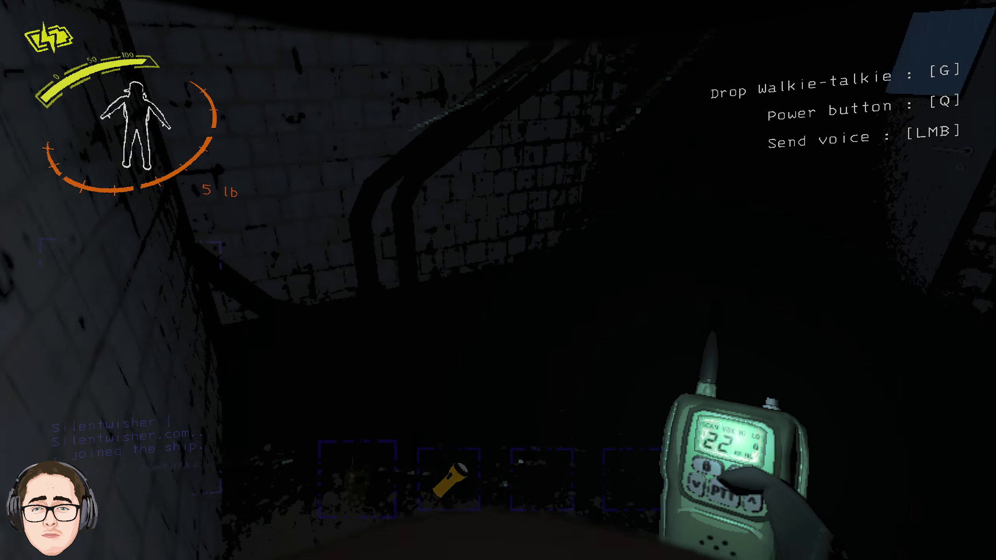
key("e")
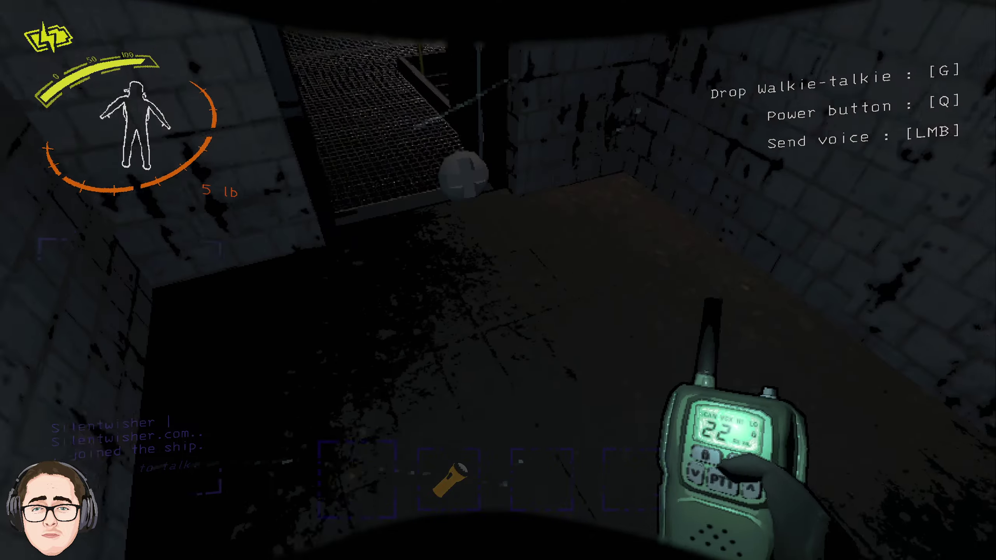
key("e")
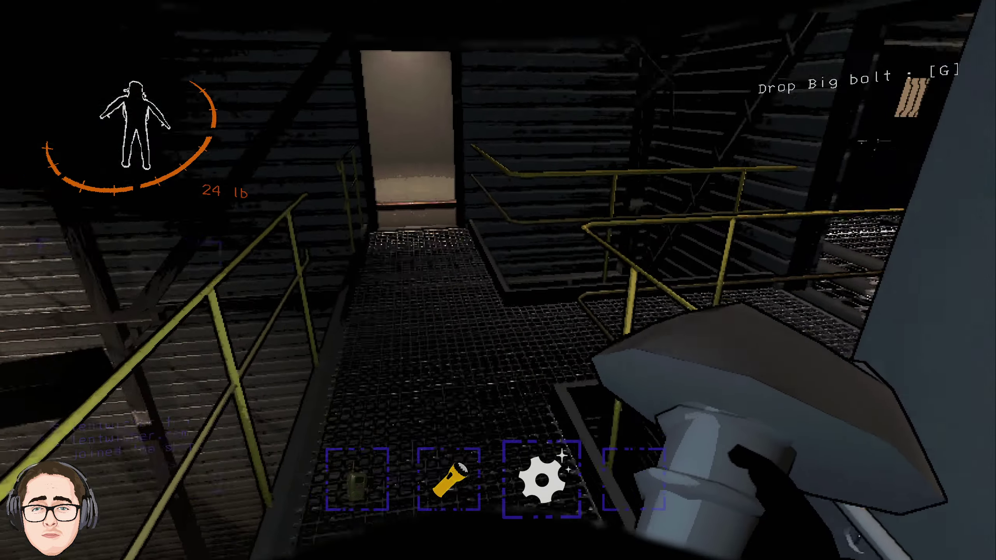
key("w")
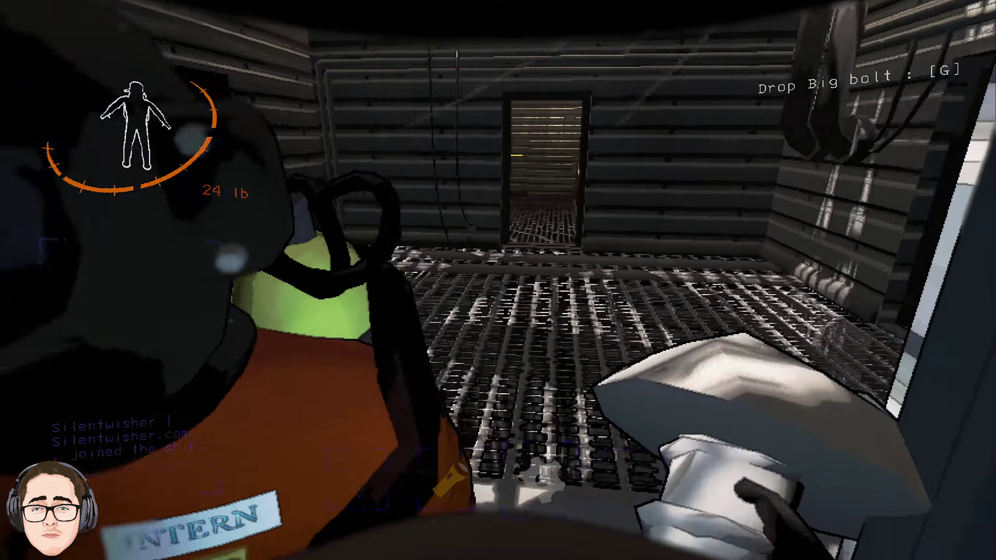
key("g")
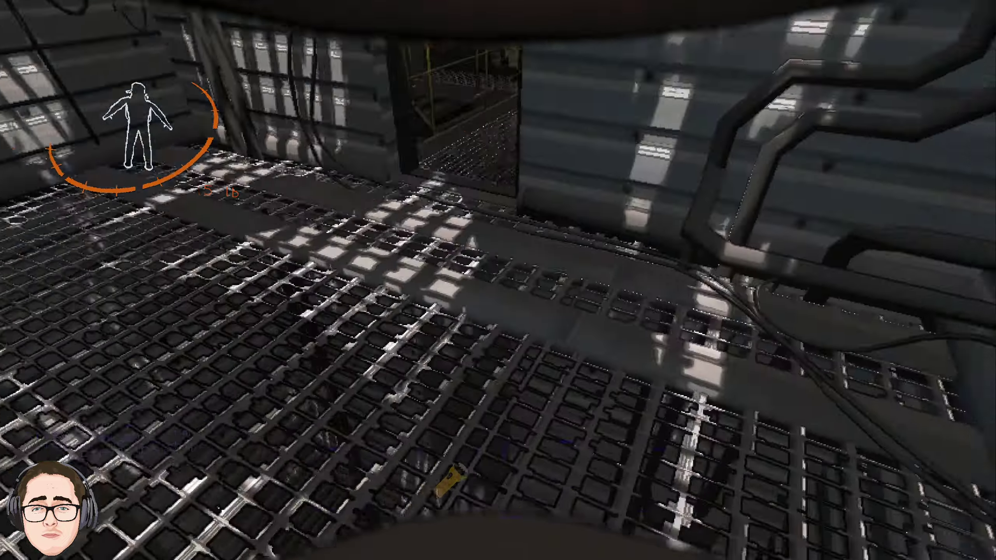
key("w")
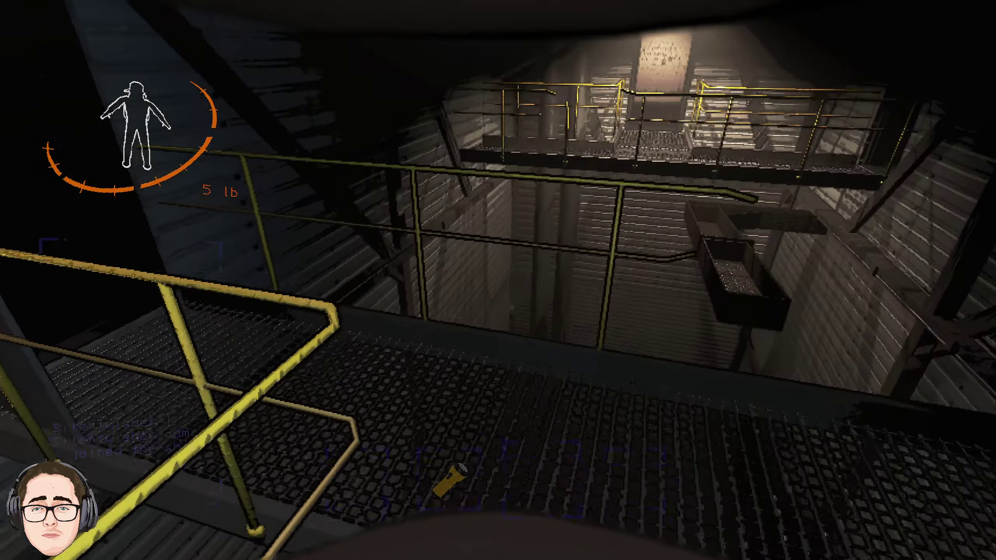
- Switch to the pro-flashlight and toggle its beam on and off
key("e")
key("e")
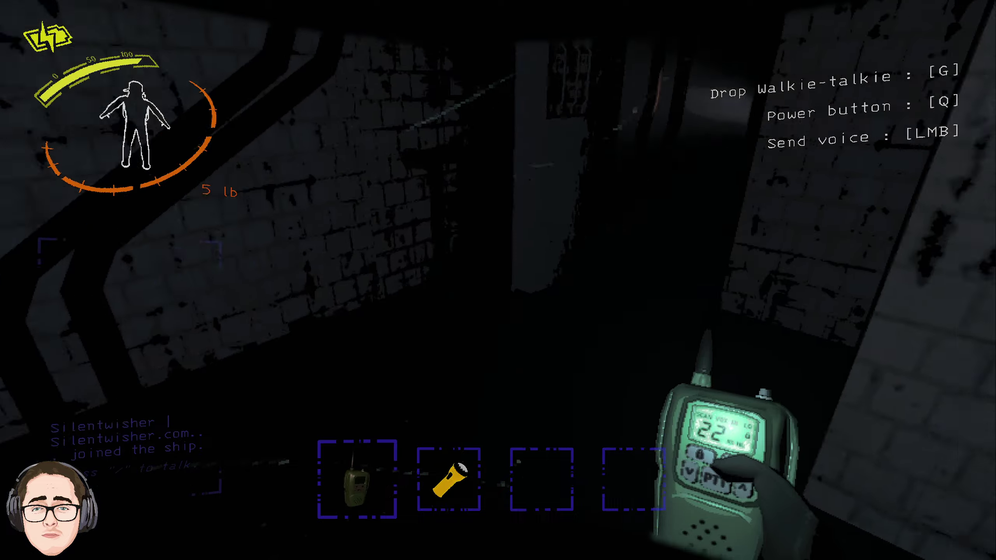
key("w")
left_click(498, 280)
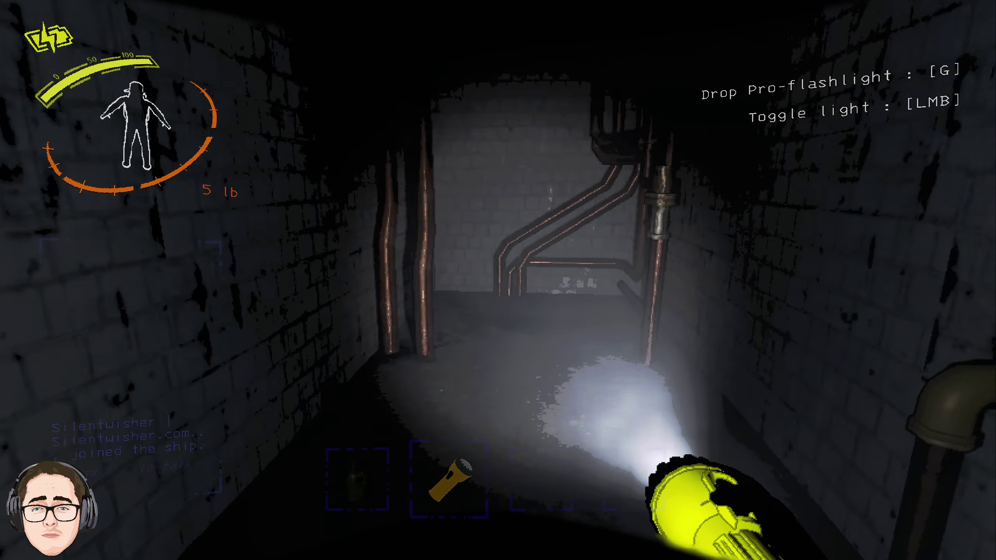
left_click(498, 280)
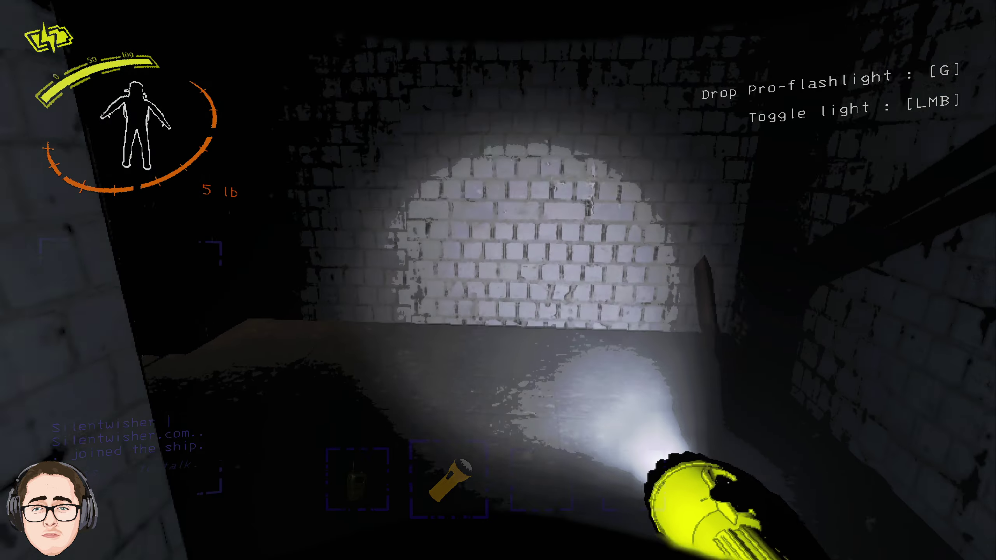
- Follow the catwalks through the doorways to the side room with the flashlight on
key("w")
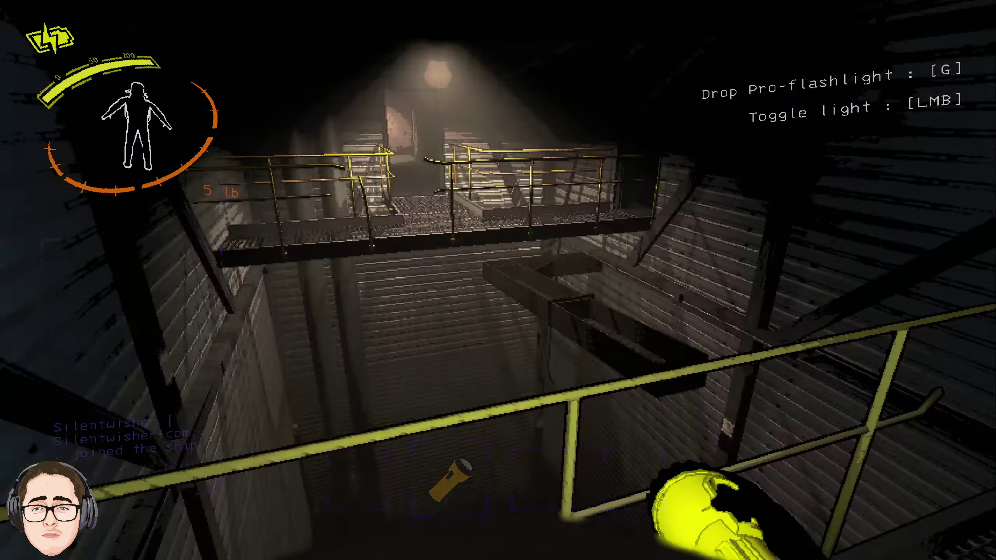
left_click(498, 281)
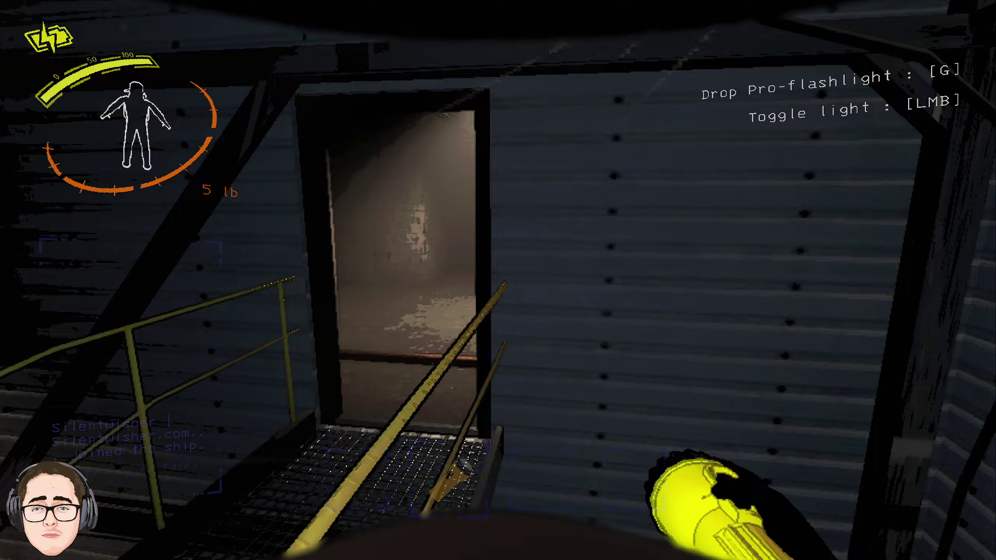
key("w")
left_click(499, 280)
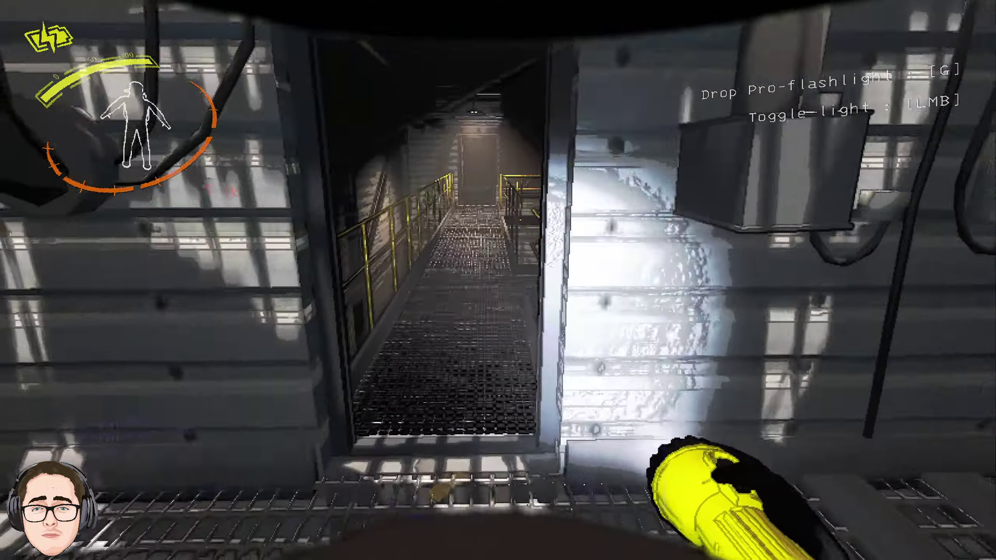
key("w")
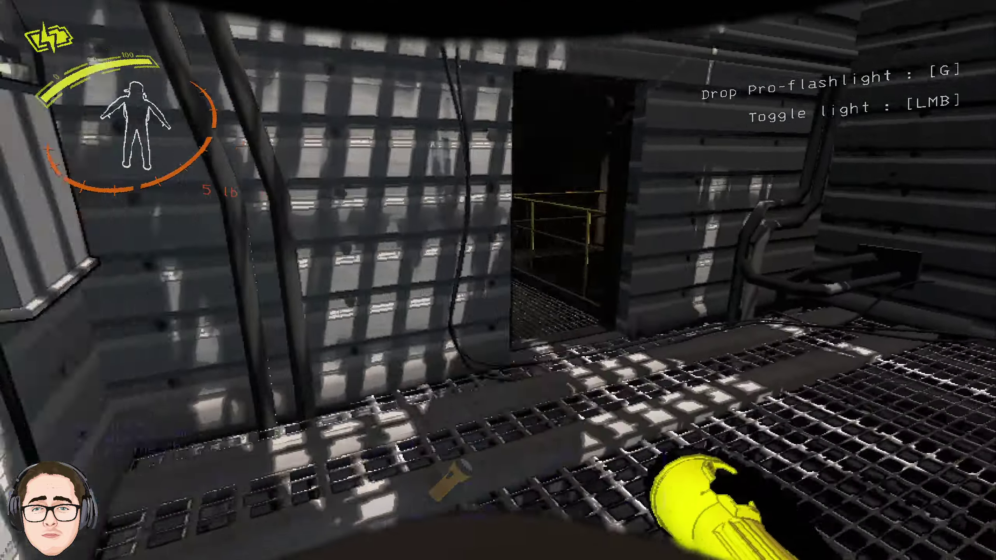
key("w")
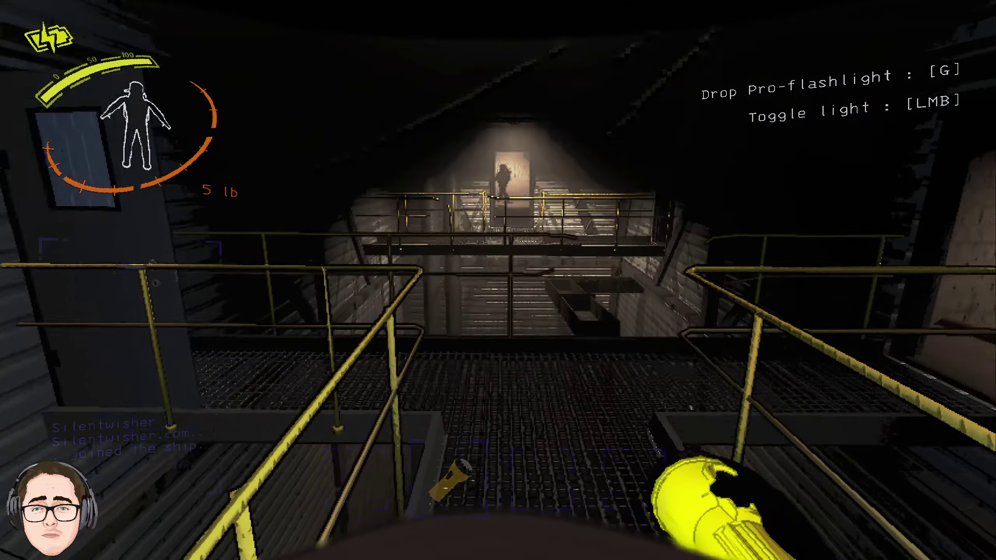
- Descend the stairs and reach the dark brick room, toggling the flashlight
key("w")
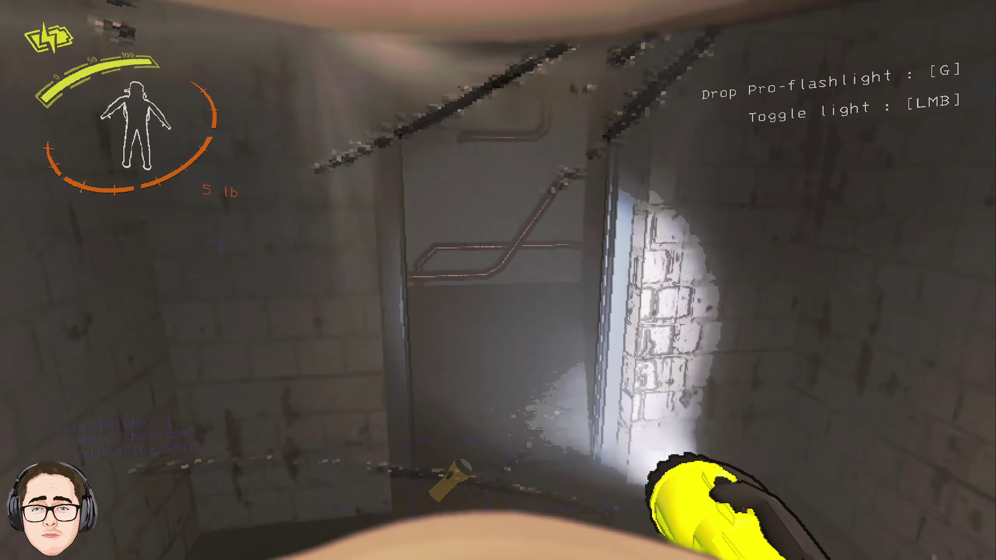
left_click(498, 280)
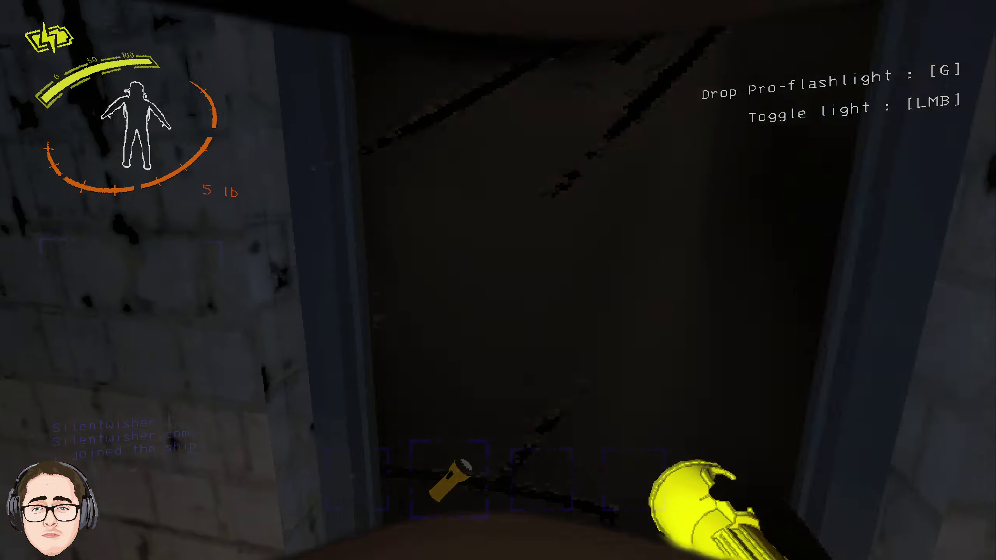
left_click(499, 281)
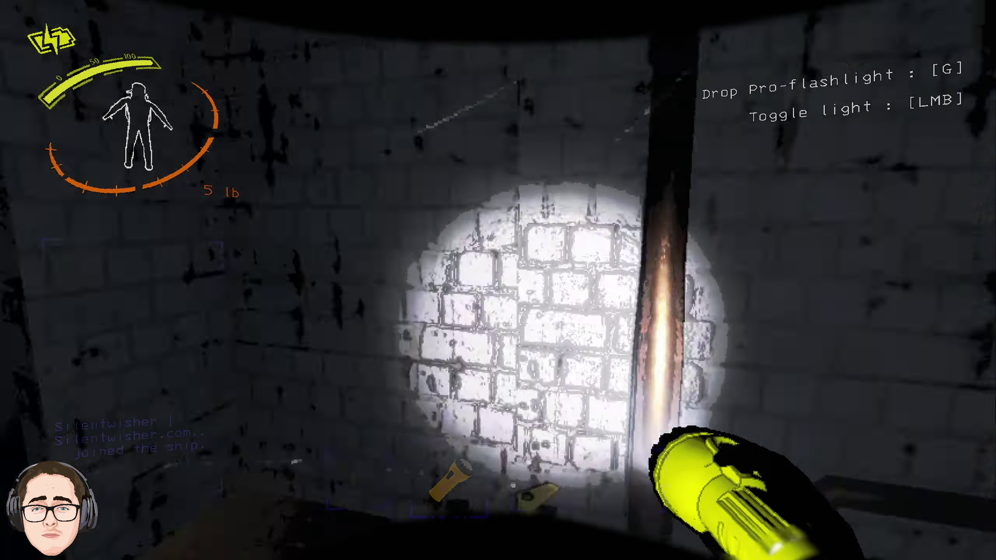
key("w")
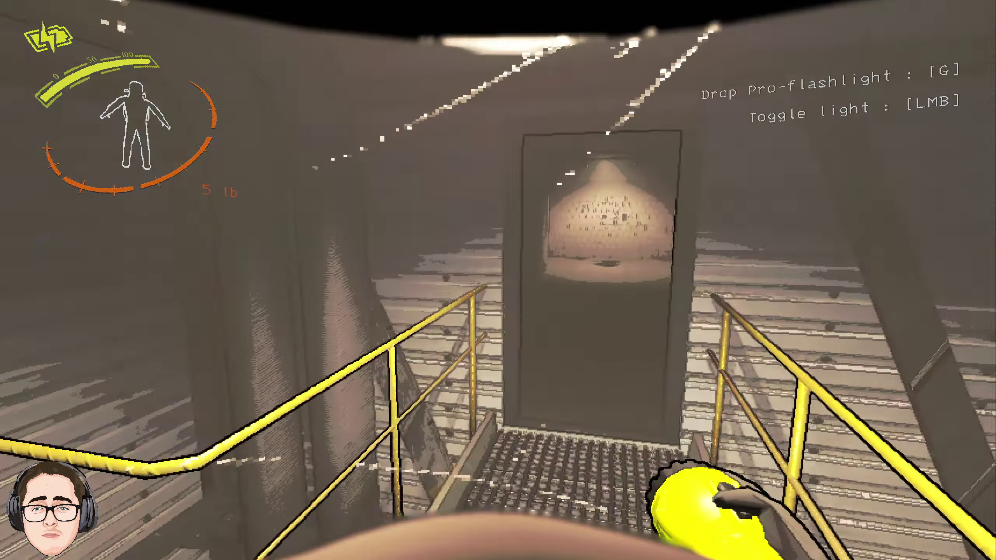
key("w")
key("e")
- Walk the brick corridor past a teammate into the pipe-lined passage, toggling the flashlight
left_click(498, 280)
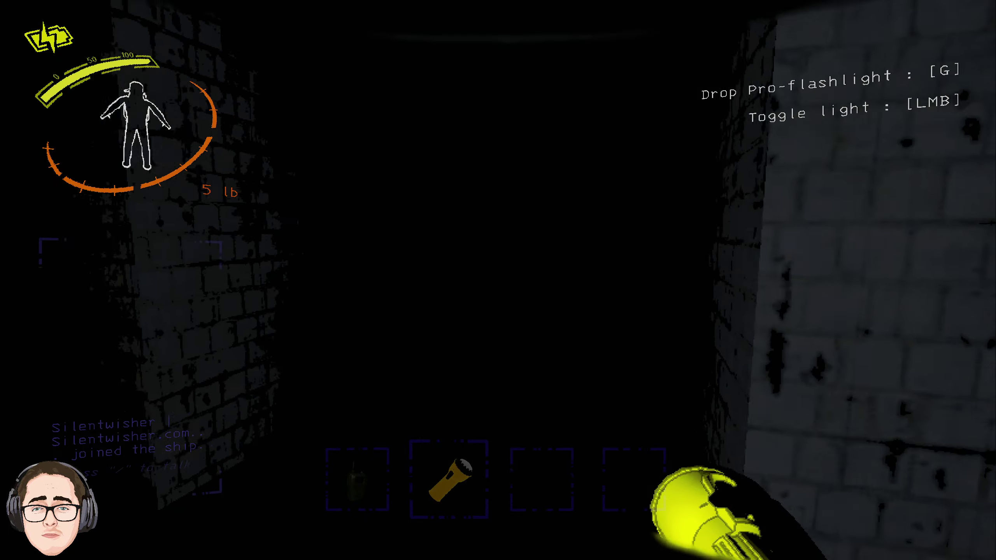
key("w")
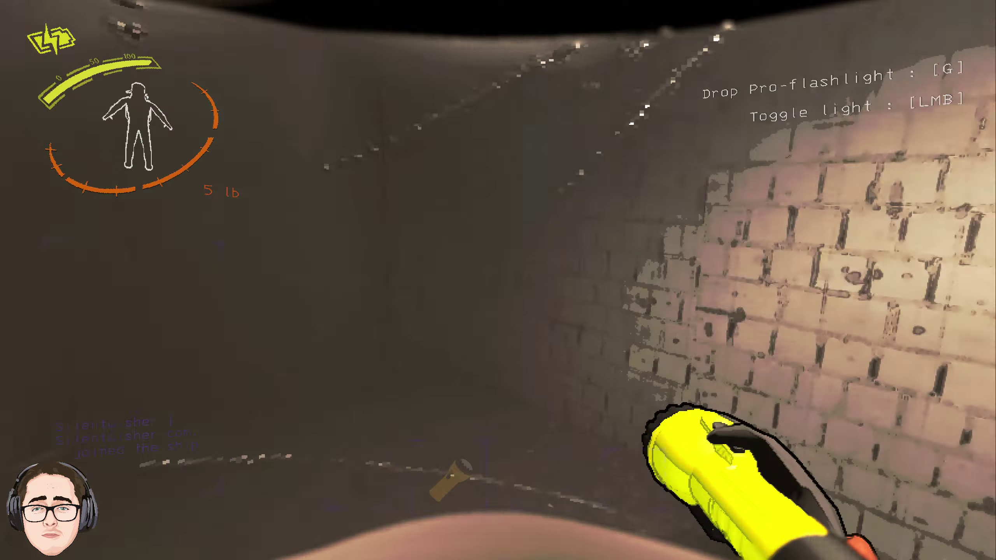
left_click(499, 280)
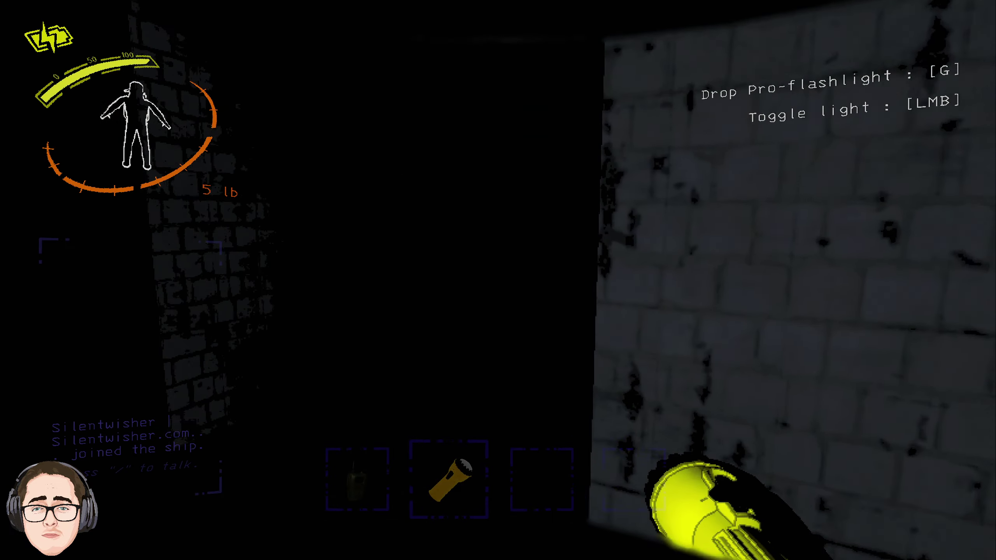
left_click(498, 281)
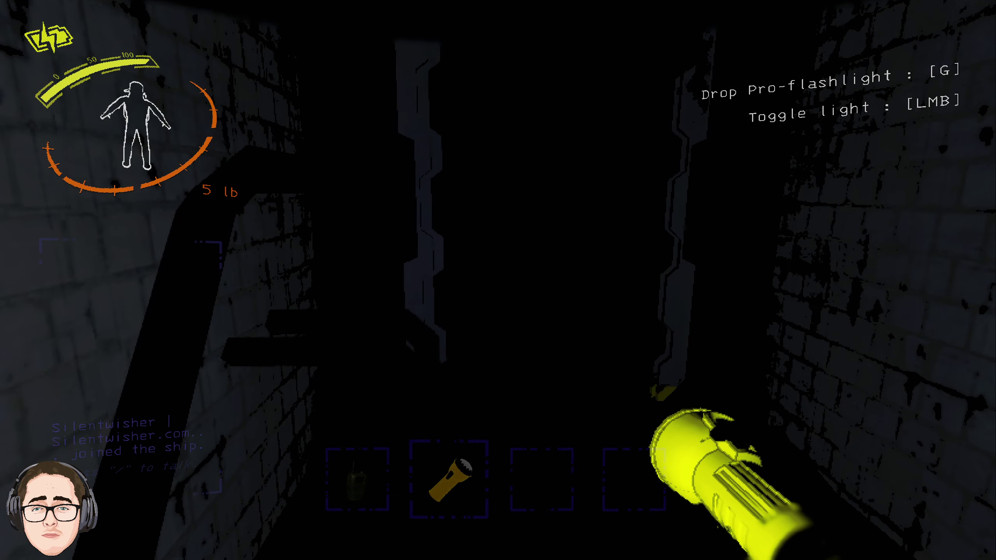
left_click(498, 281)
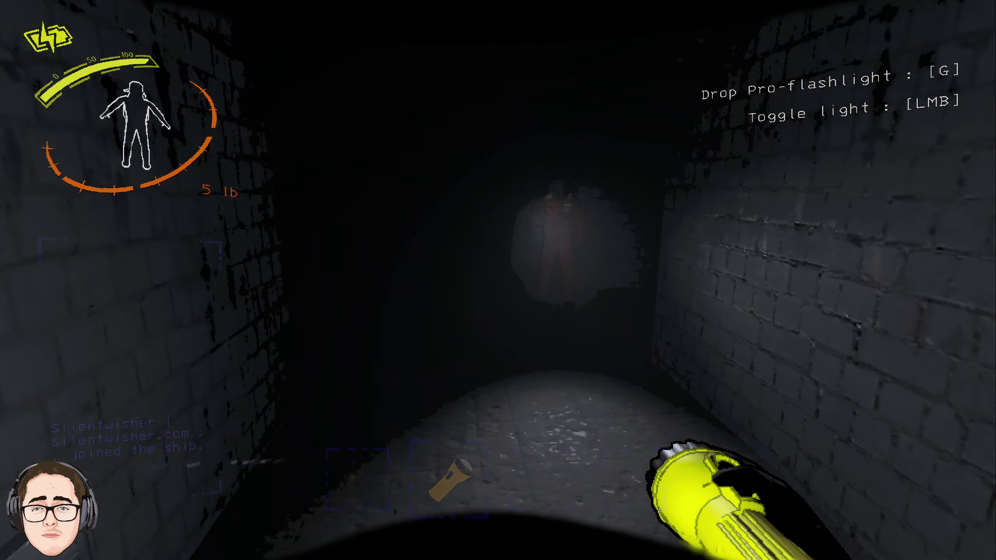
left_click(498, 280)
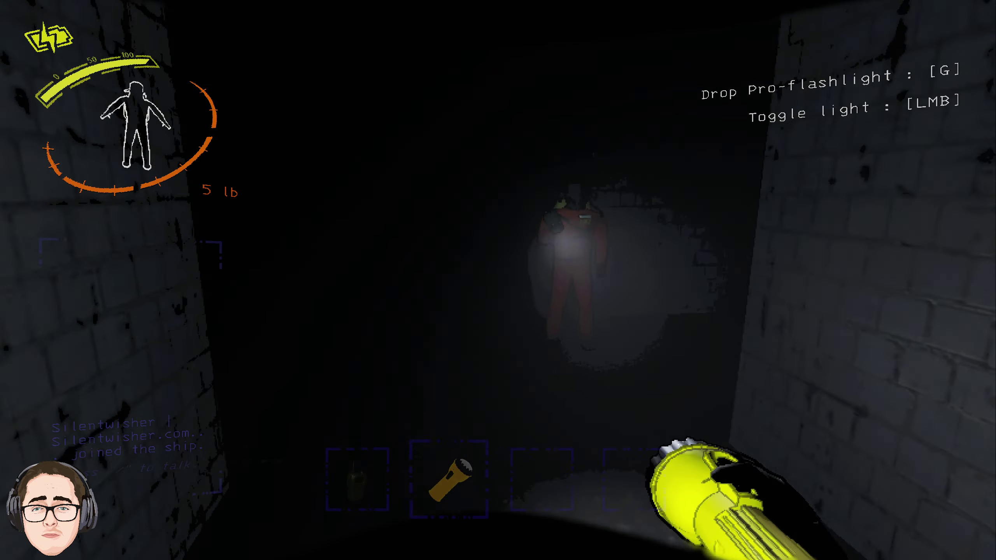
left_click(498, 280)
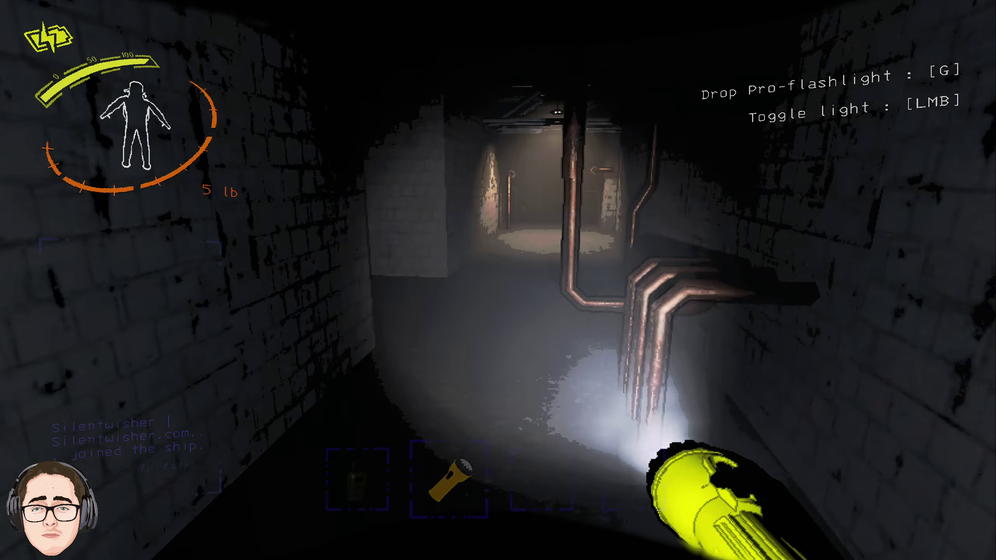
left_click(498, 280)
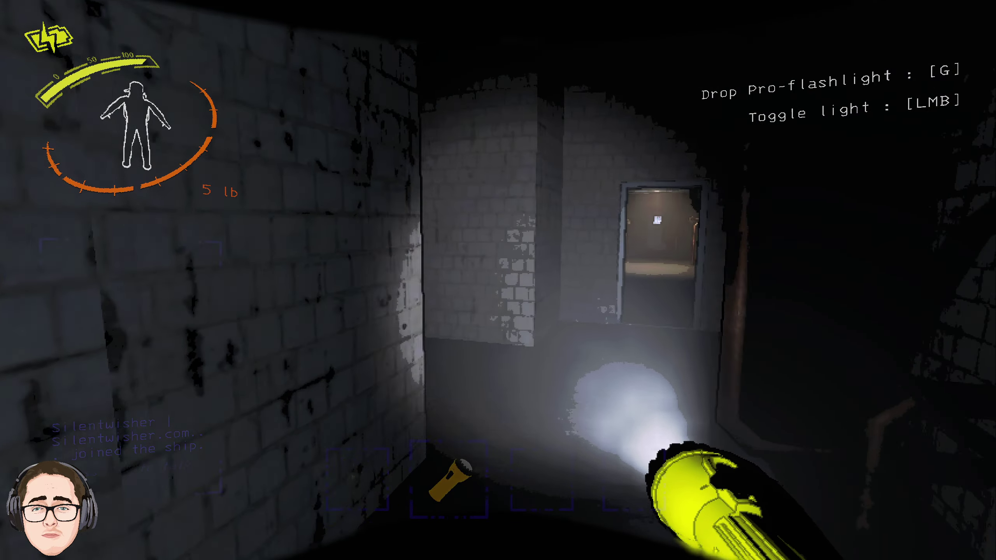
key("w")
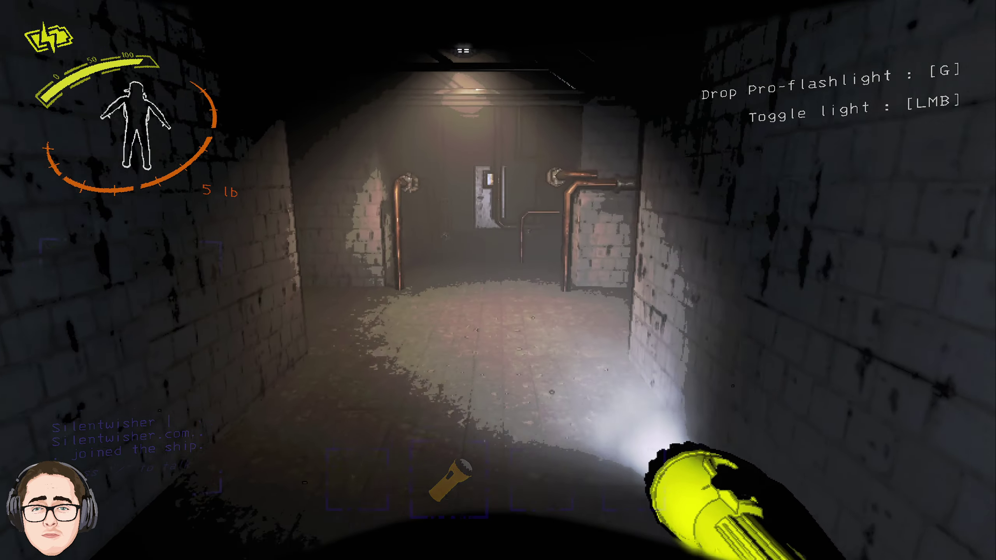
key("w")
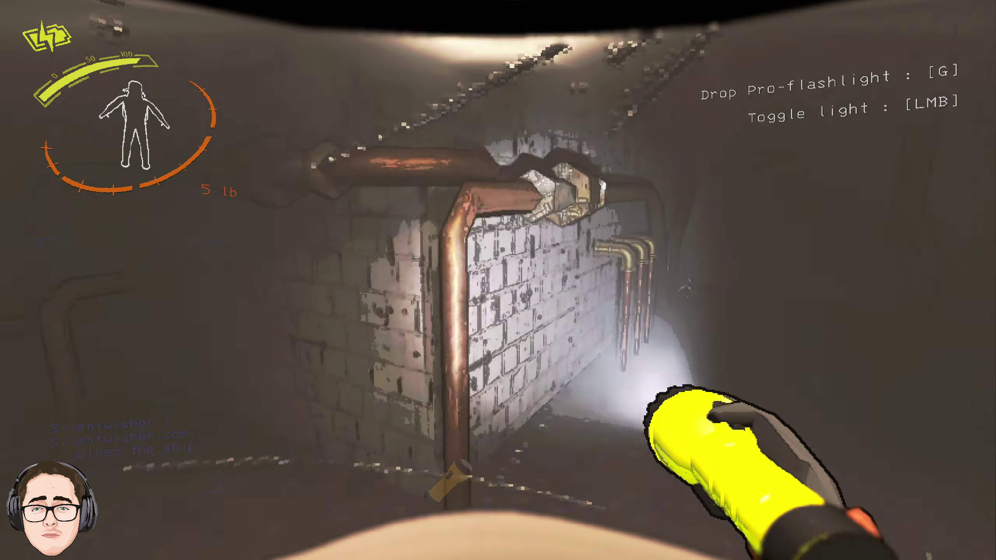
- Open the lit metal door and descend the stairwell toward the walkway
key("w")
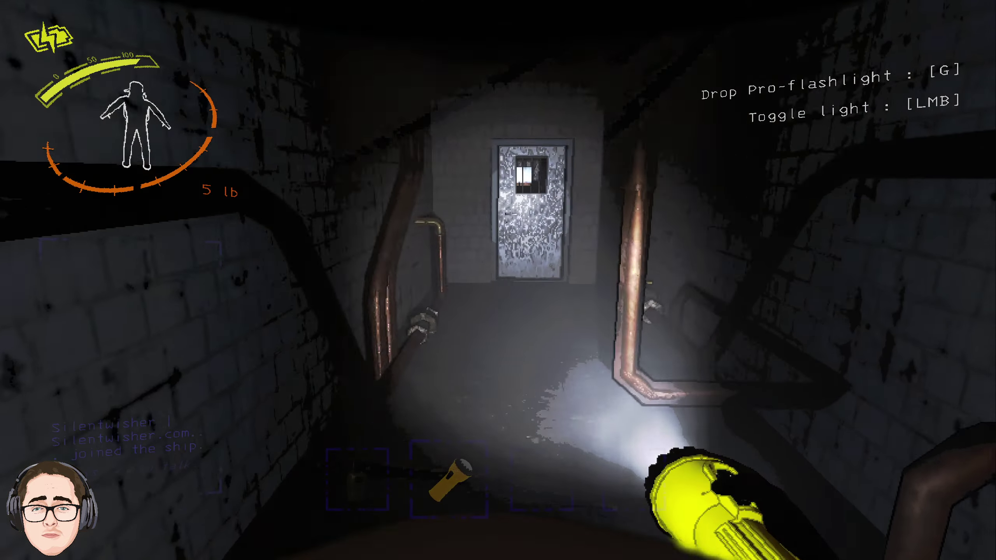
key("w")
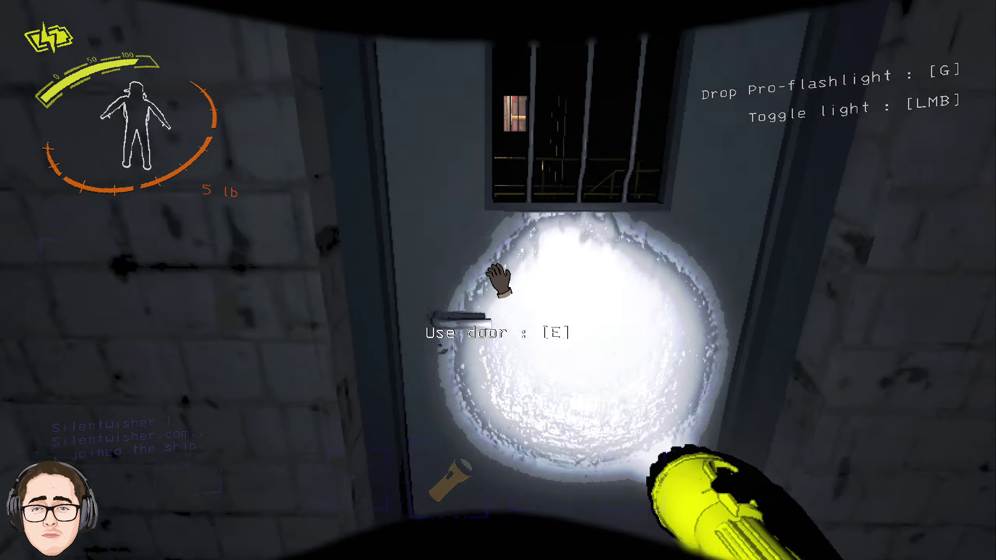
key("e")
key("w")
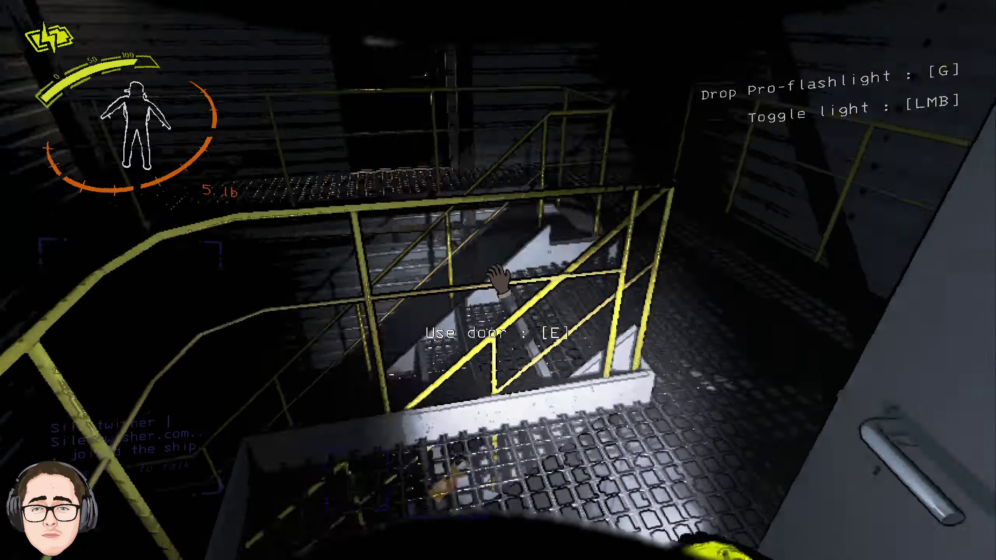
key("w")
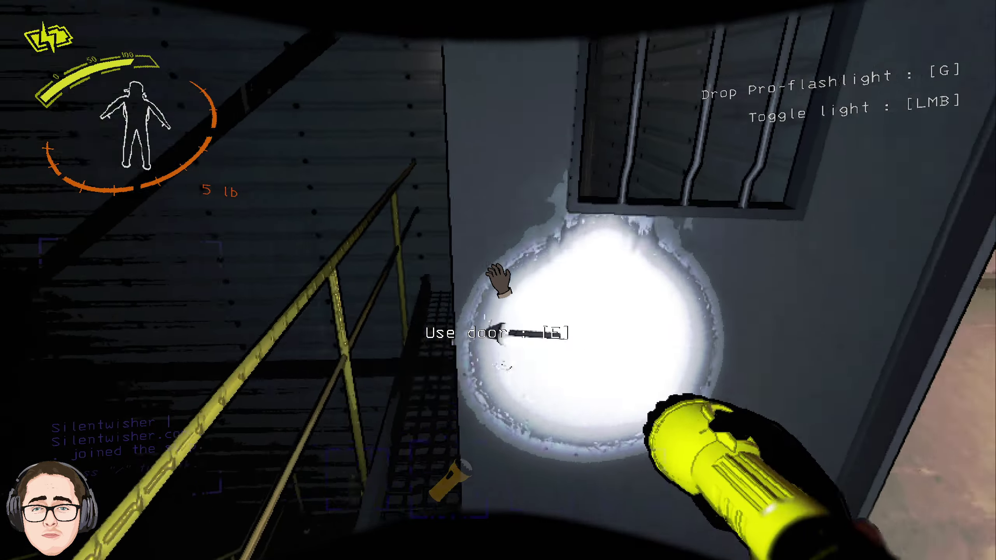
- Pass the open breaker box and enter the storage room toward the shelves
key("w")
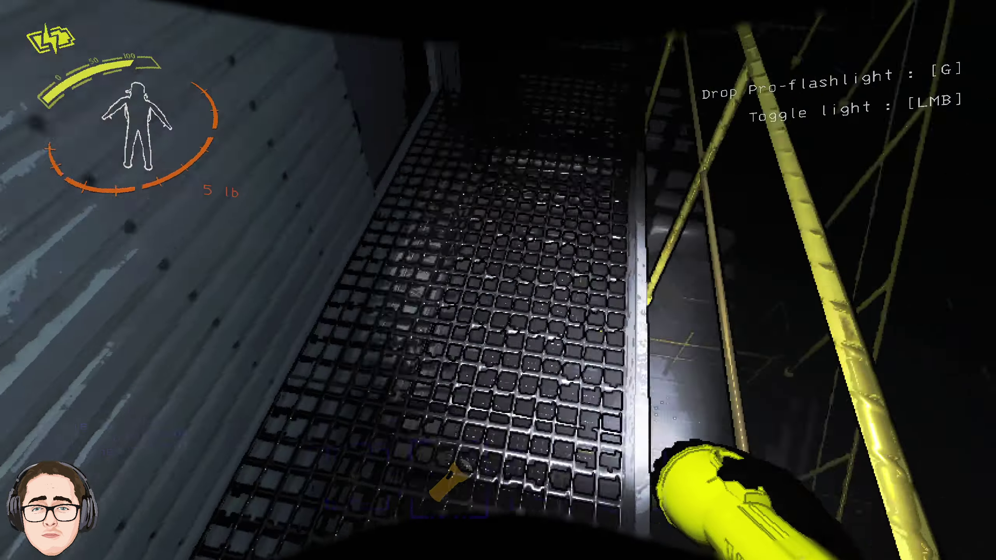
key("e")
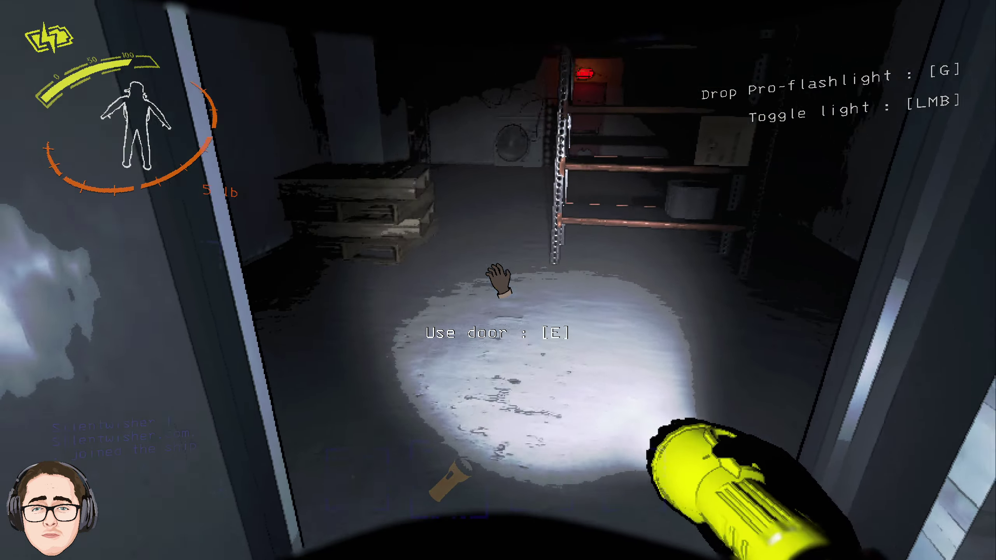
key("w")
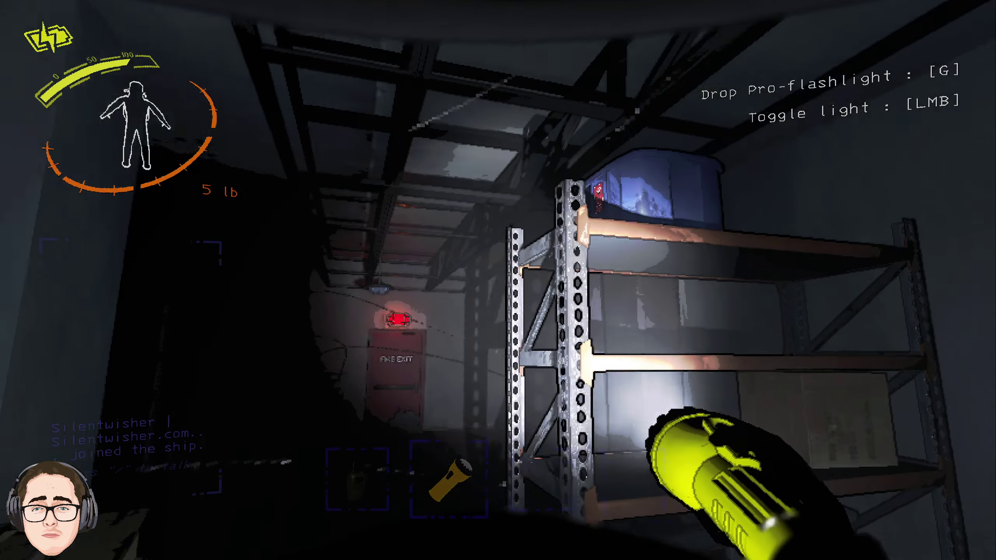
key("w")
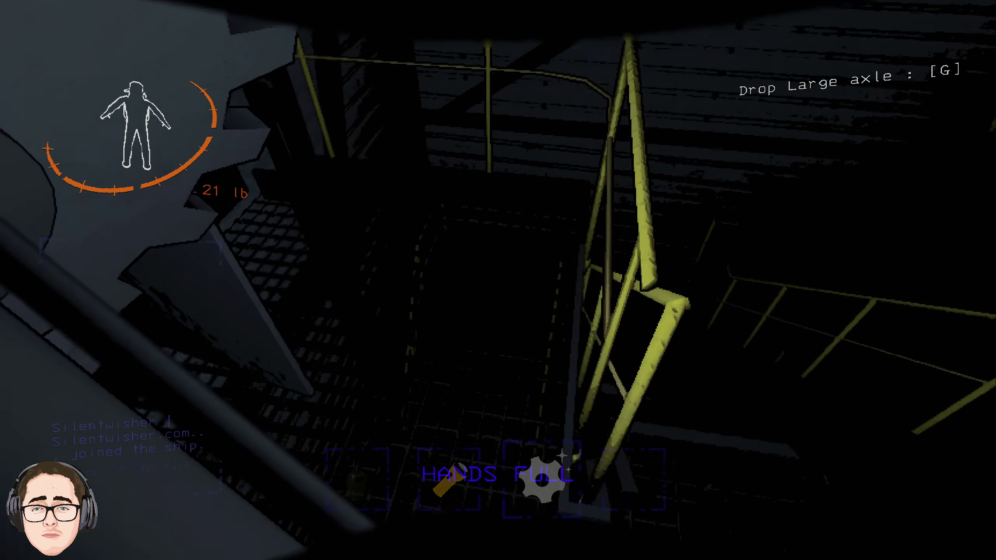
- Enter the brick corridor, set the large axle down, and pick it back up
key("e")
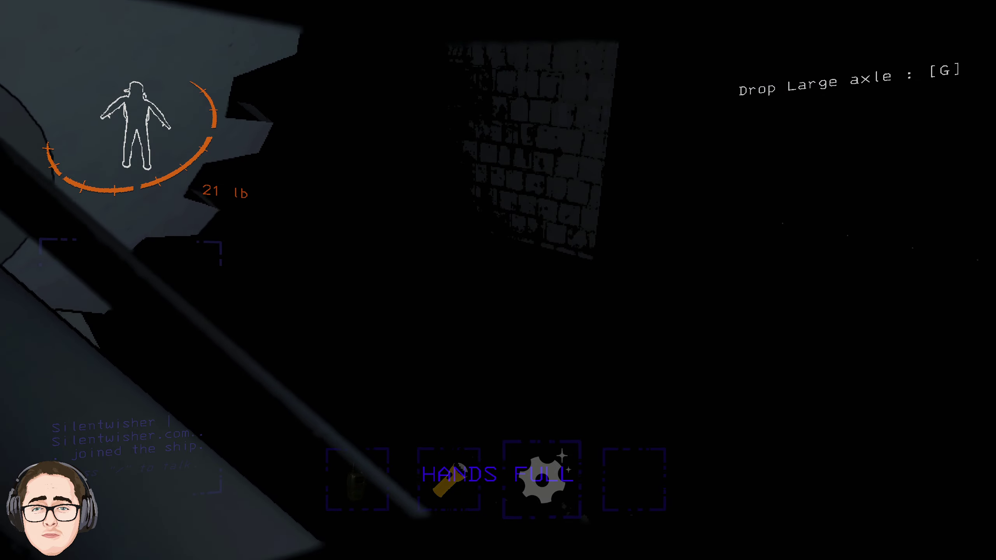
key("g")
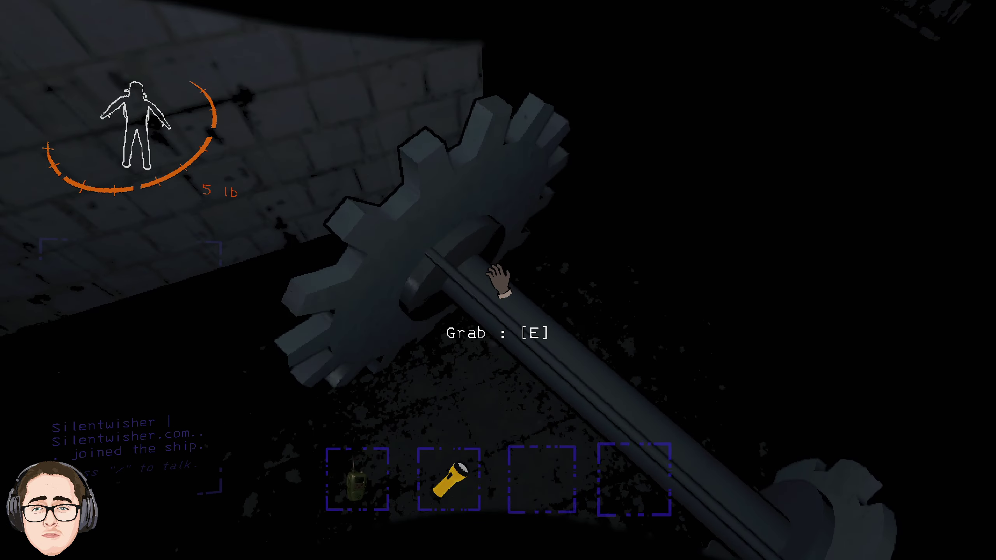
scroll(498, 281, "up", 2)
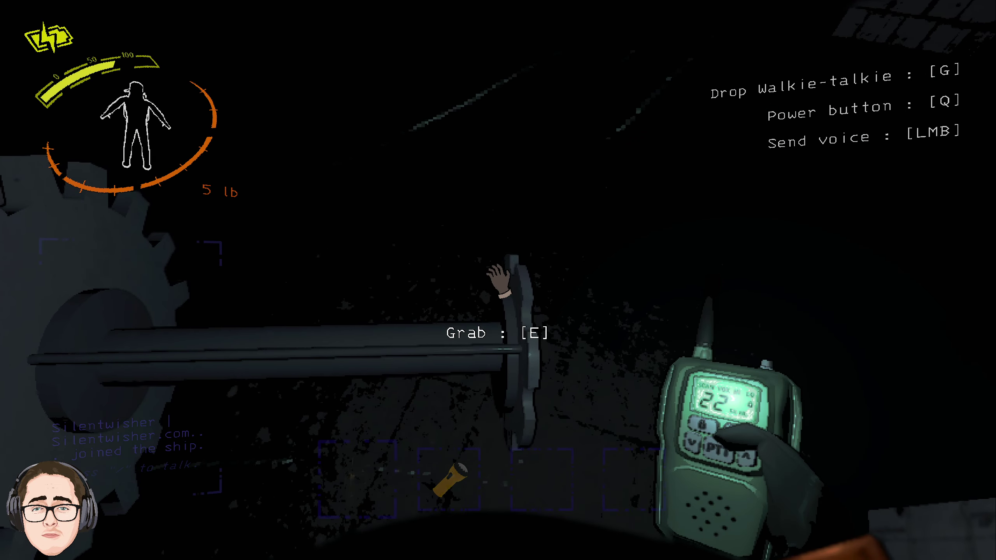
key("e")
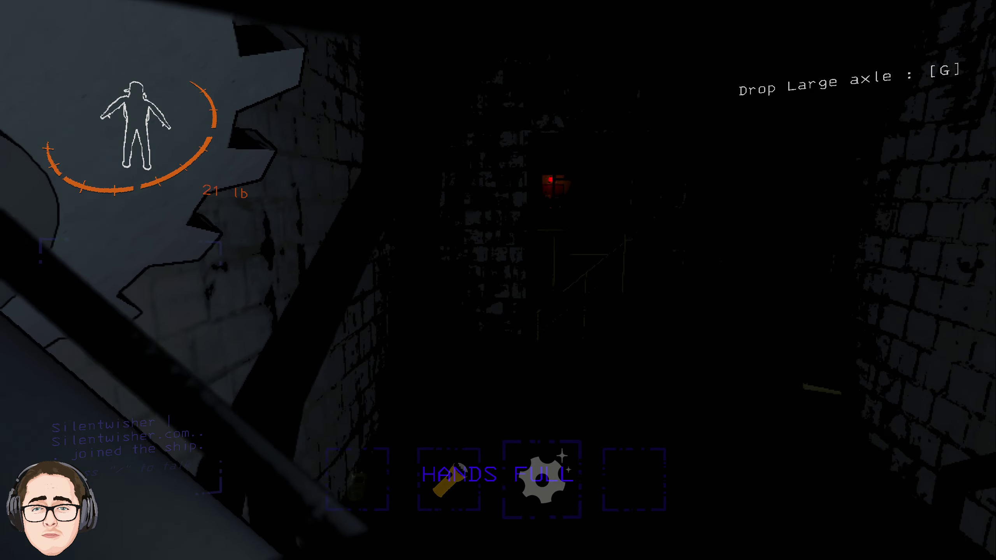
- Carry the axle along the catwalk to the fire exit door
key("w")
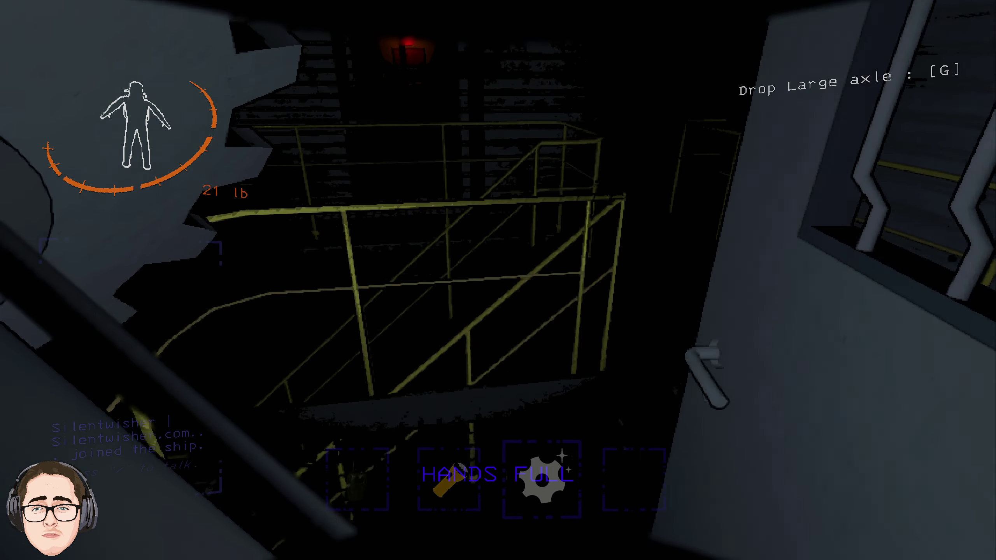
key("w")
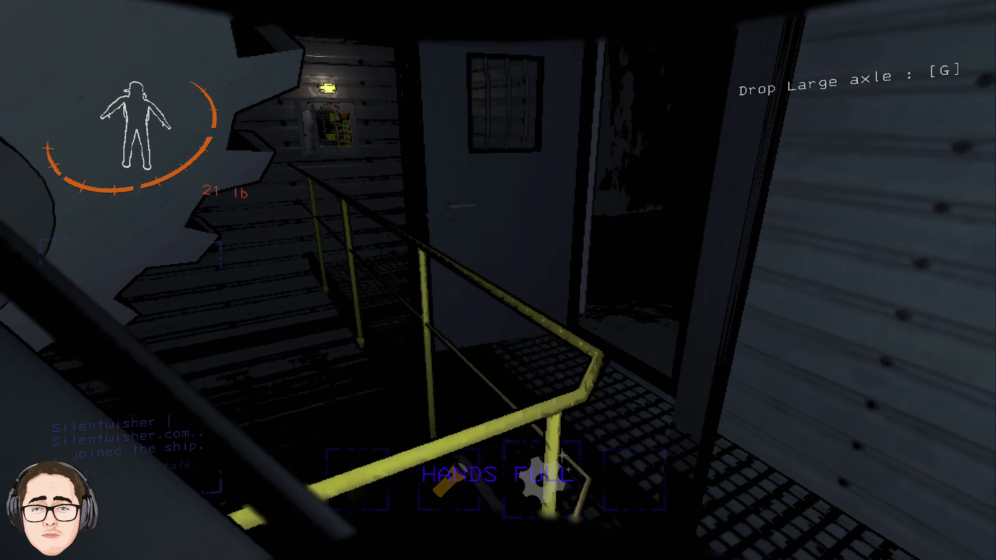
key("w")
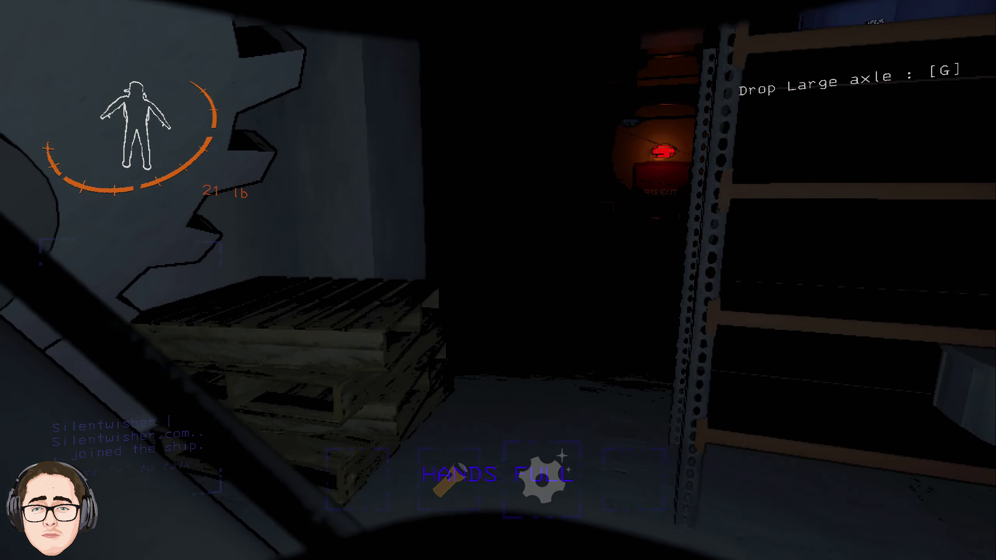
key("w")
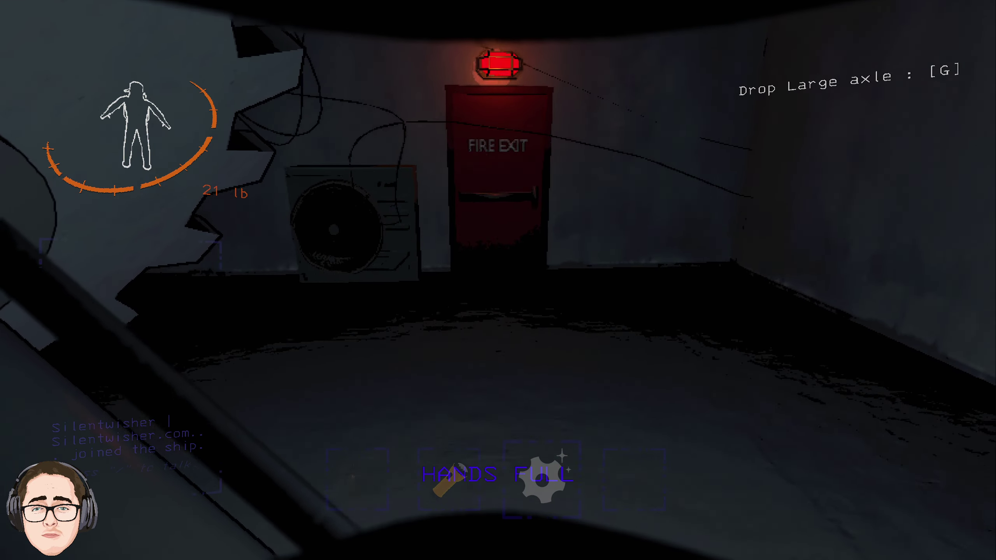
- Drop the large axle and push open the fire exit door
key("w")
key("e")
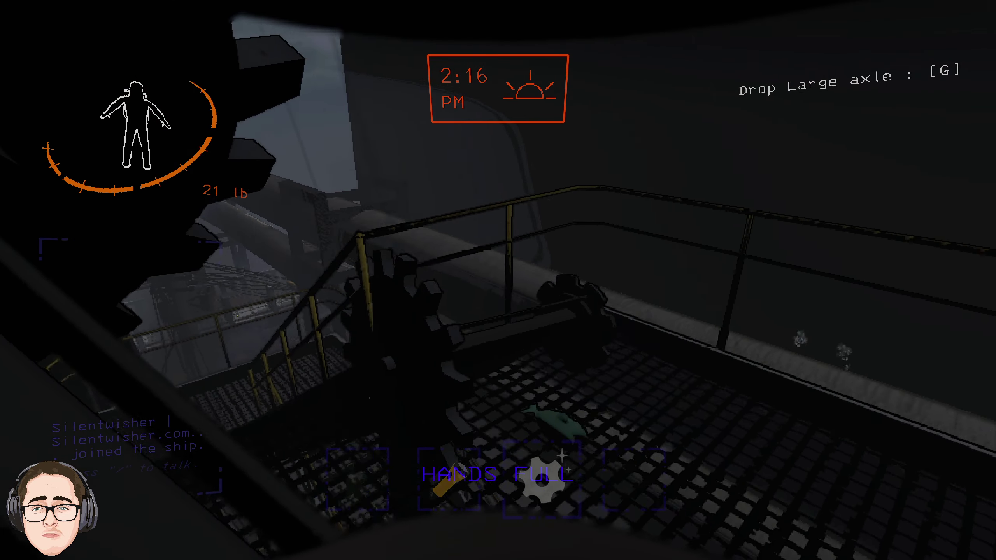
key("g")
key("w")
key("e")
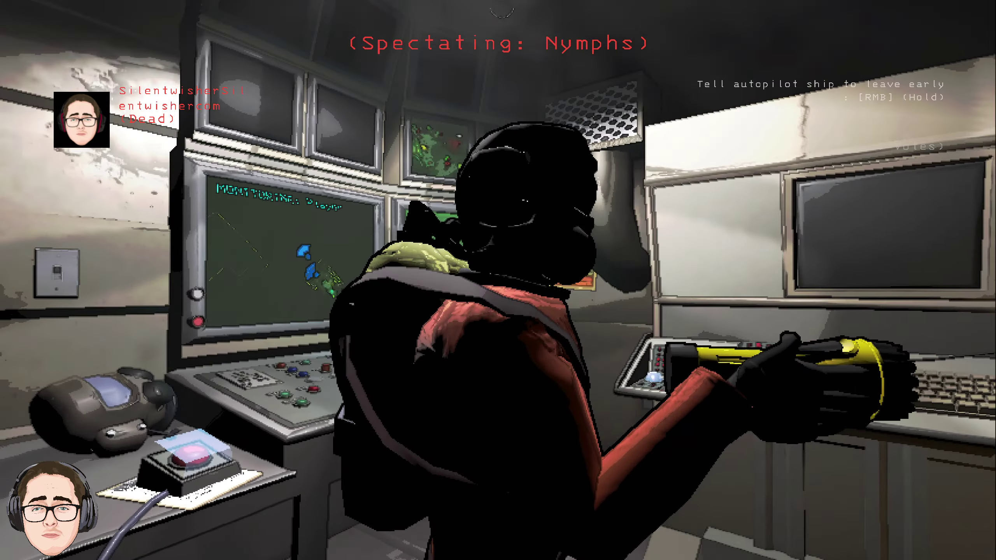
left_click(498, 280)
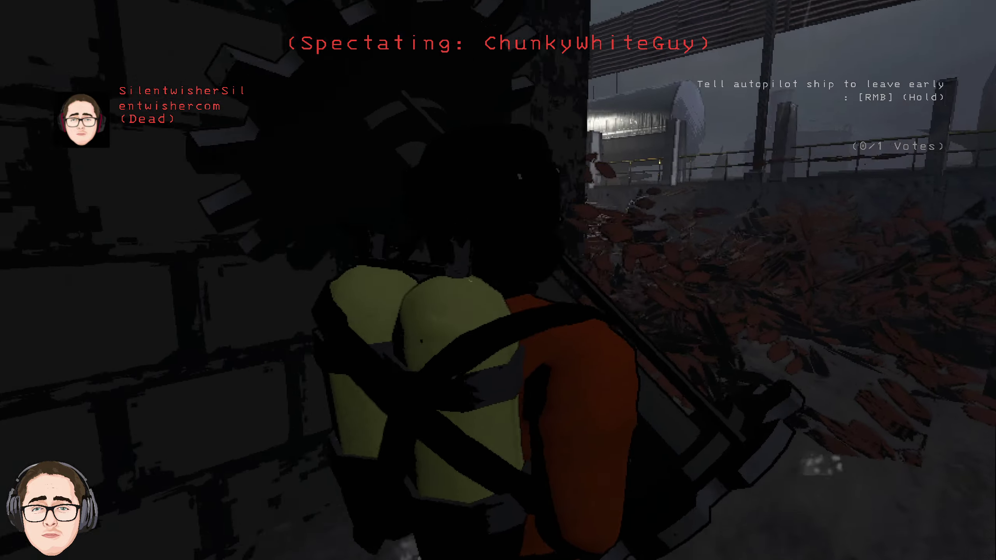
left_click(498, 280)
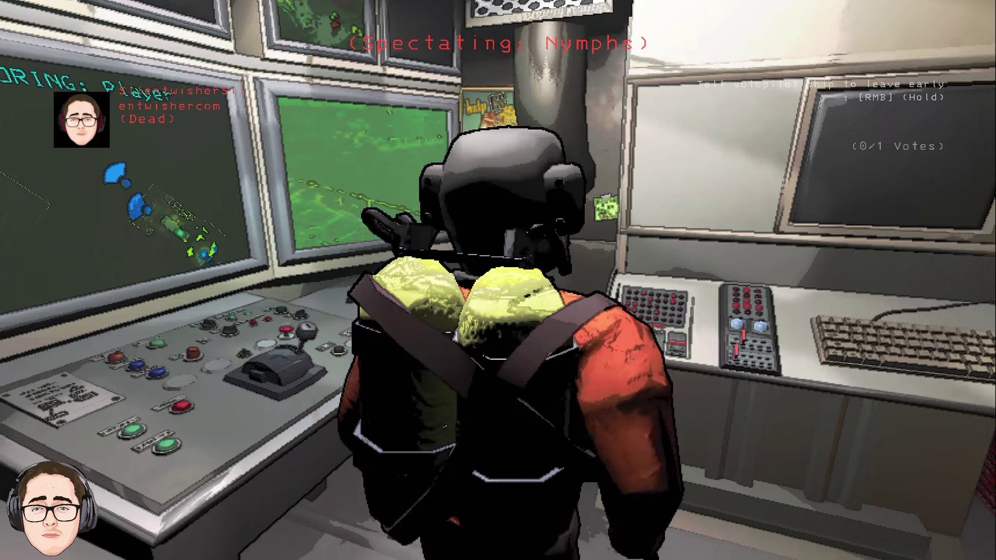
left_click(498, 280)
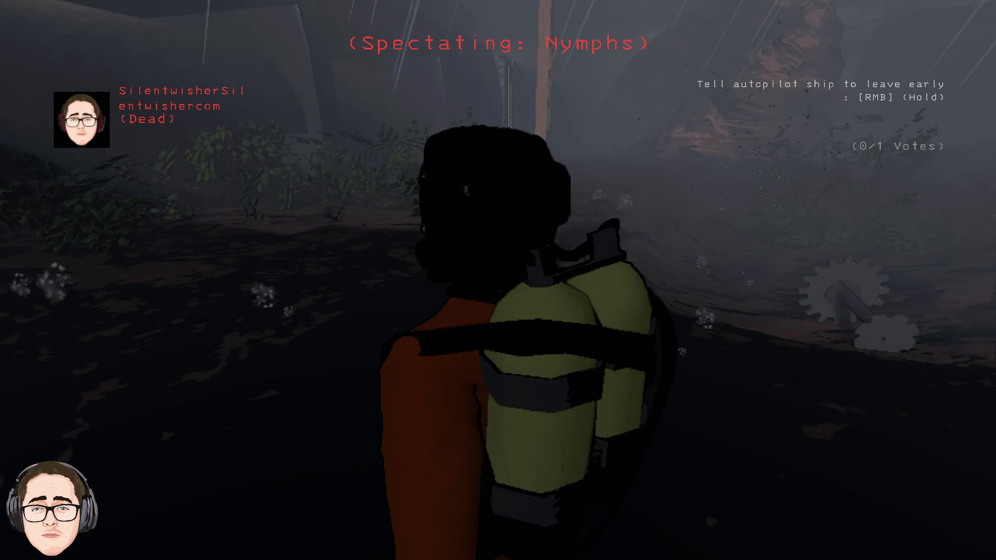
left_click(499, 280)
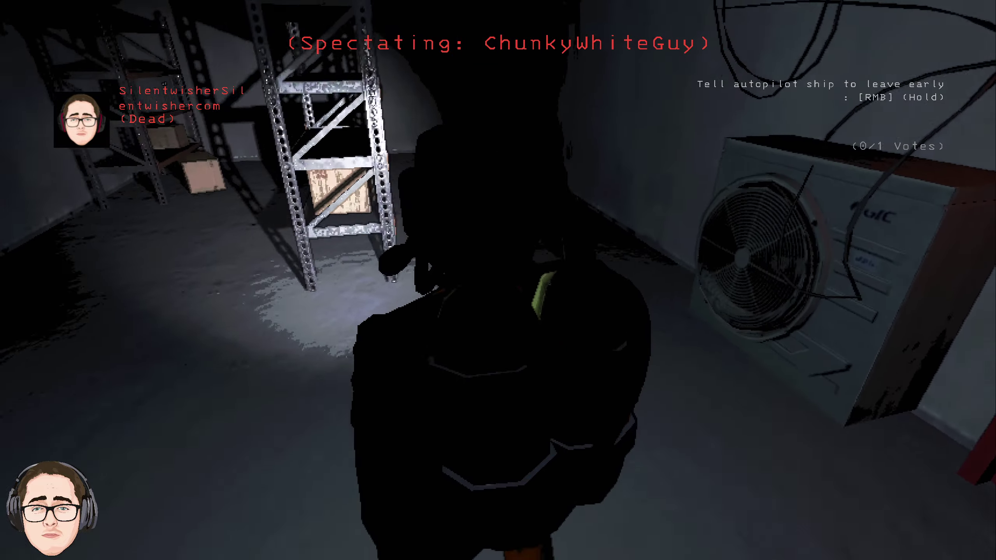
left_click(498, 280)
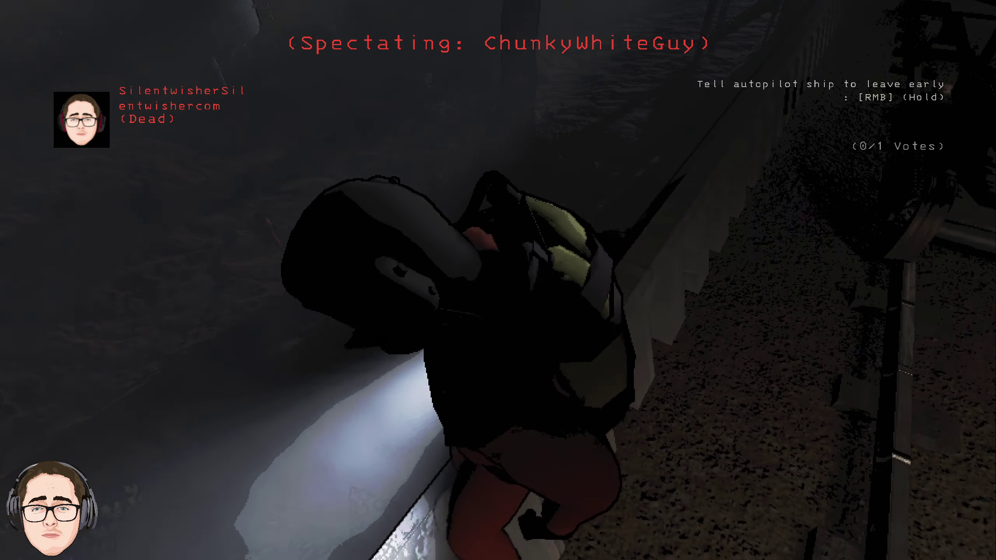
- Return to Nymphs and watch the V-type engine (value 152) get collected in the ship
left_click(498, 280)
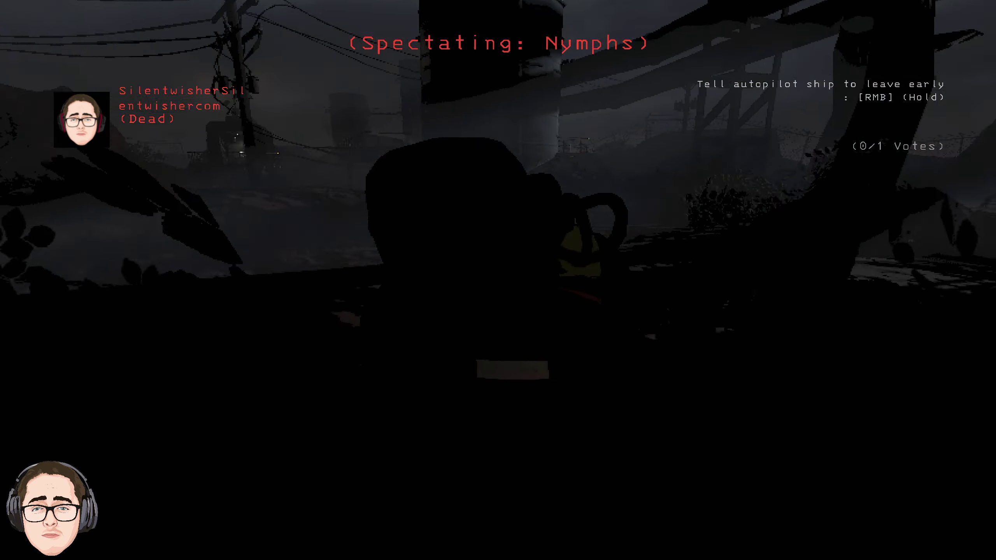
left_click(498, 280)
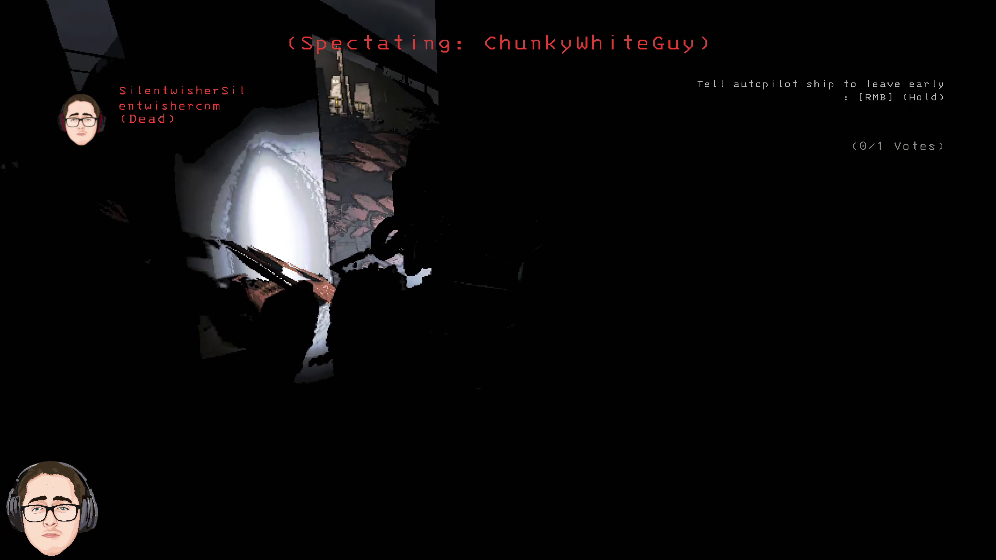
left_click(498, 281)
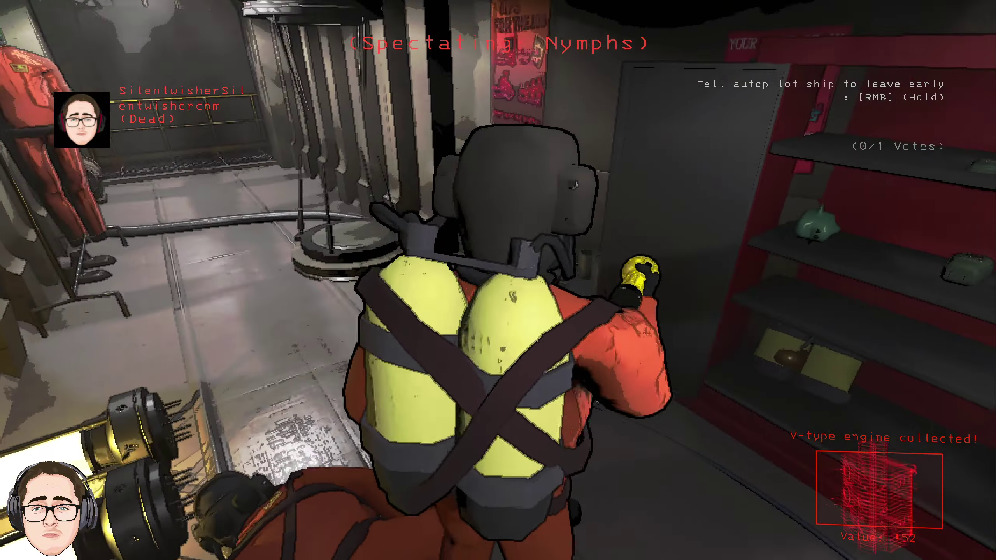
left_click(499, 281)
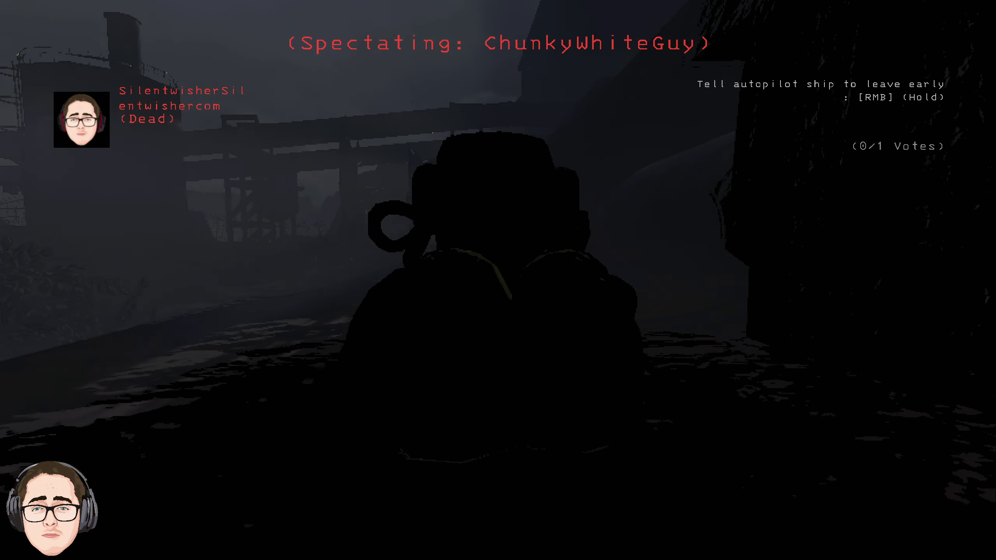
left_click(498, 280)
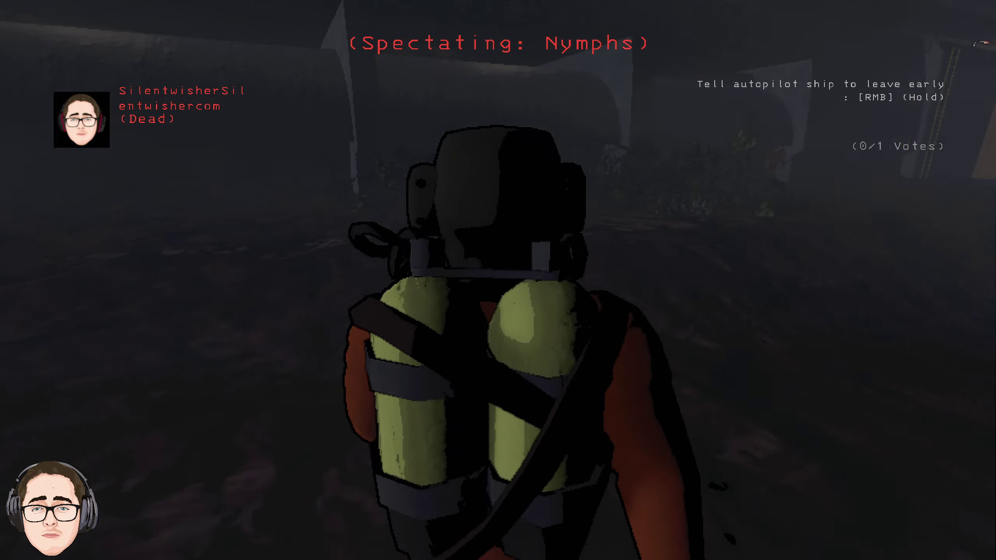
left_click(498, 280)
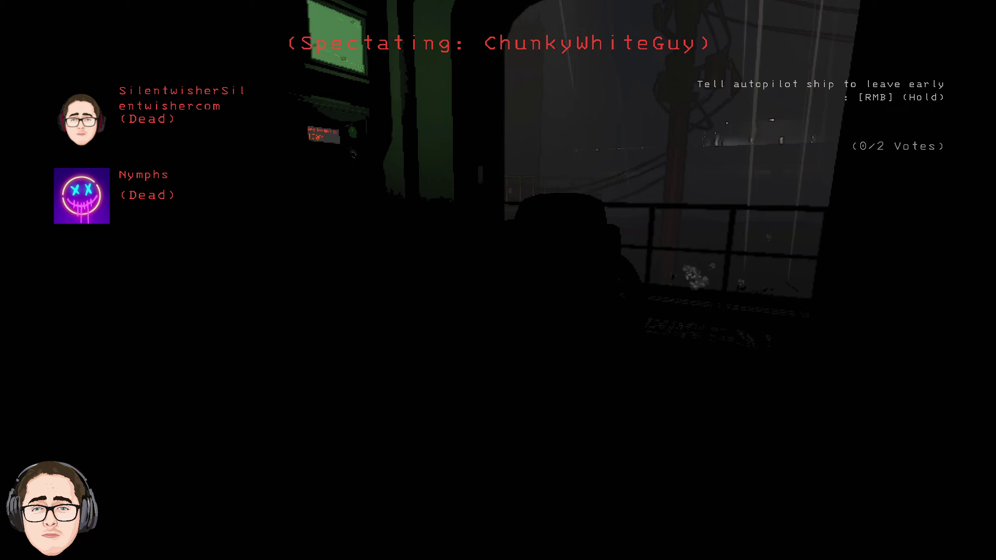
- Cast a leave-early vote, bringing the count to 1 of 2
right_click(498, 280)
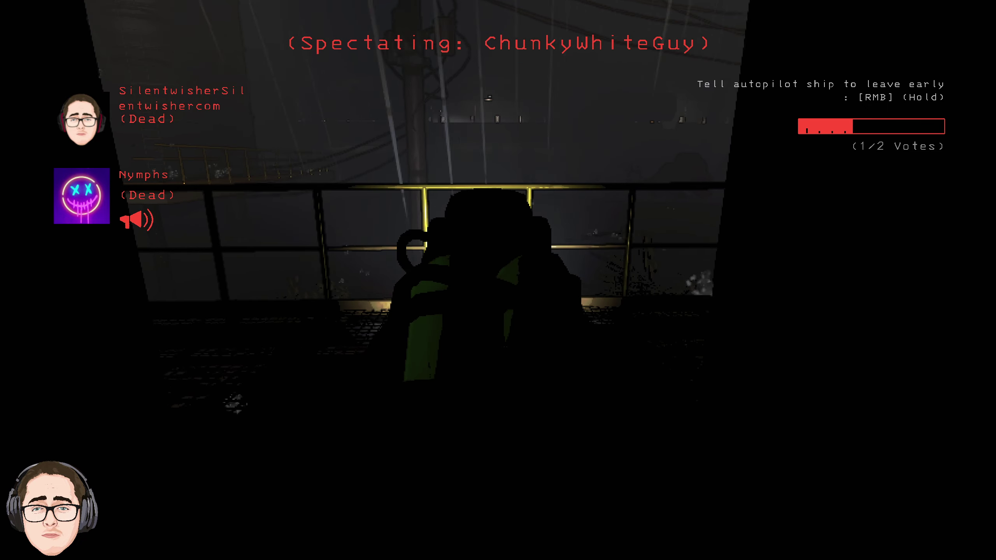